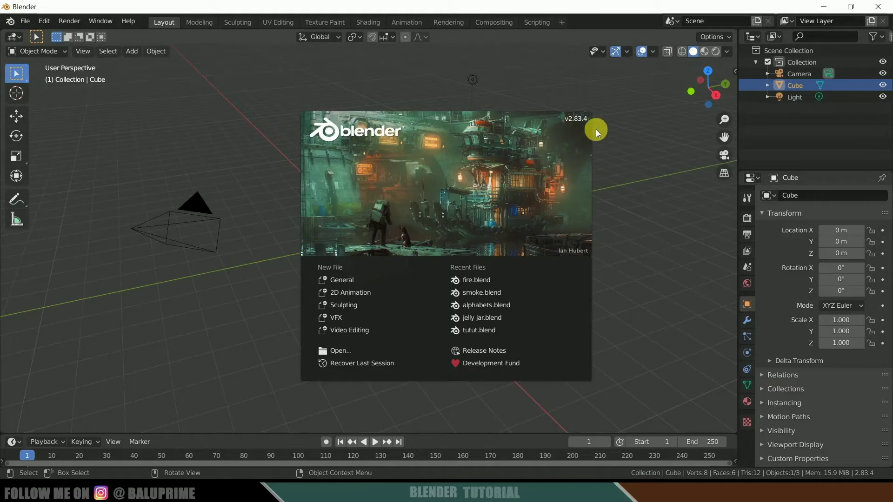
Step: Dismiss the splash screen and delete the default light and camera from the scene
left_click(210, 303)
middle_click_drag(239, 343, 311, 349)
left_click(480, 92)
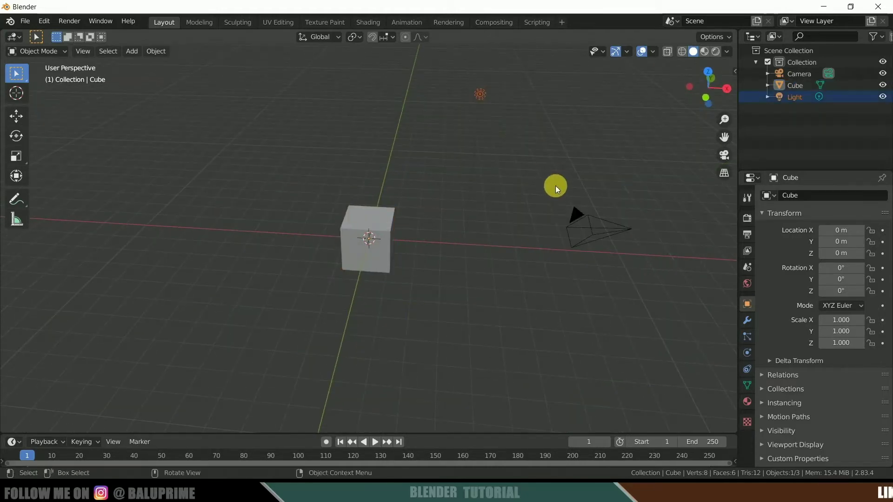
left_click(609, 245, "shift")
key("Delete")
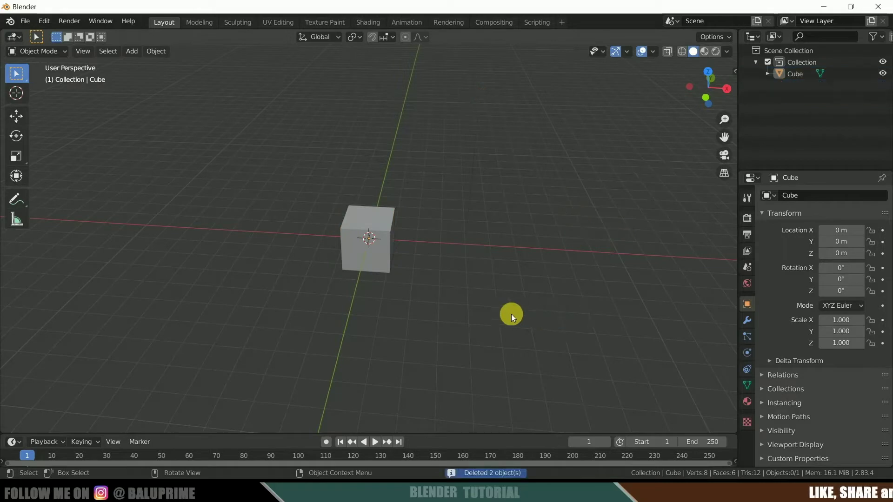
Step: Move the cube up along Z to about 1.09 m
left_click(356, 266)
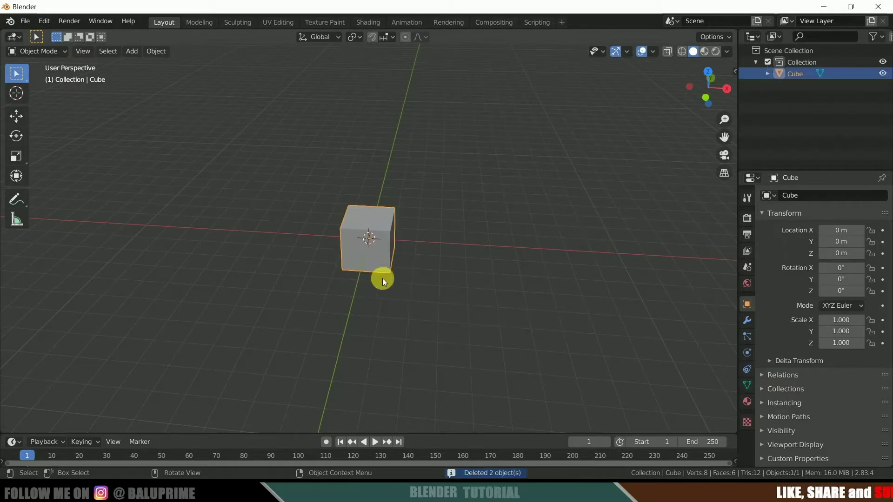
left_click(16, 116)
left_click_drag(366, 201, 368, 173)
mouse_move(420, 209)
middle_mouse_down()
mouse_move(411, 185)
mouse_move(407, 196)
mouse_move(423, 202)
middle_mouse_up()
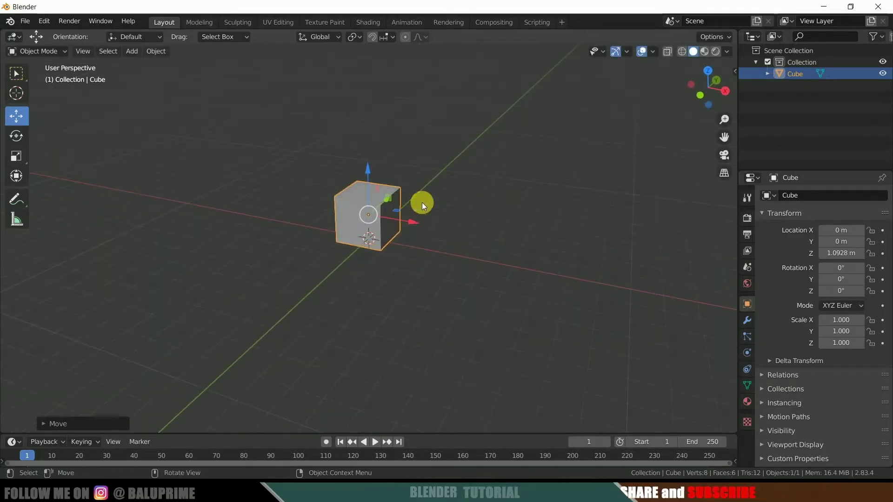
Step: Make the cube an active rigid body with a mass of 0.25 kg and a Box collision shape
left_click(747, 357)
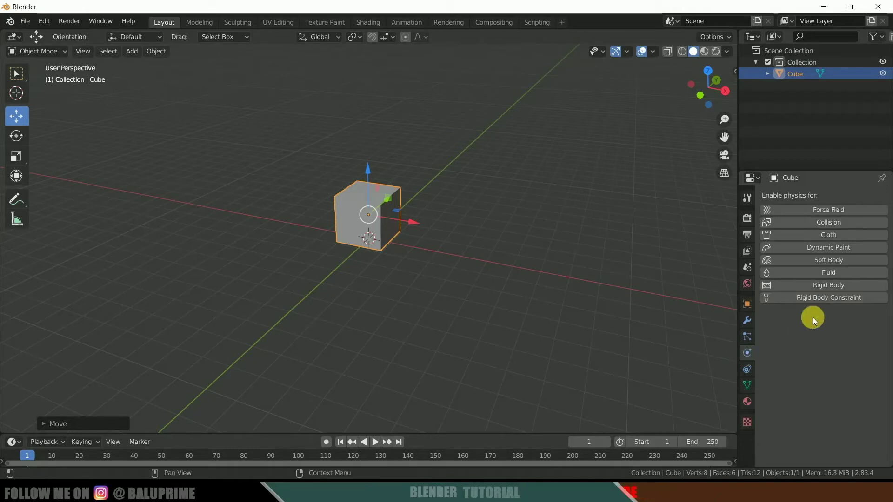
left_click(823, 285)
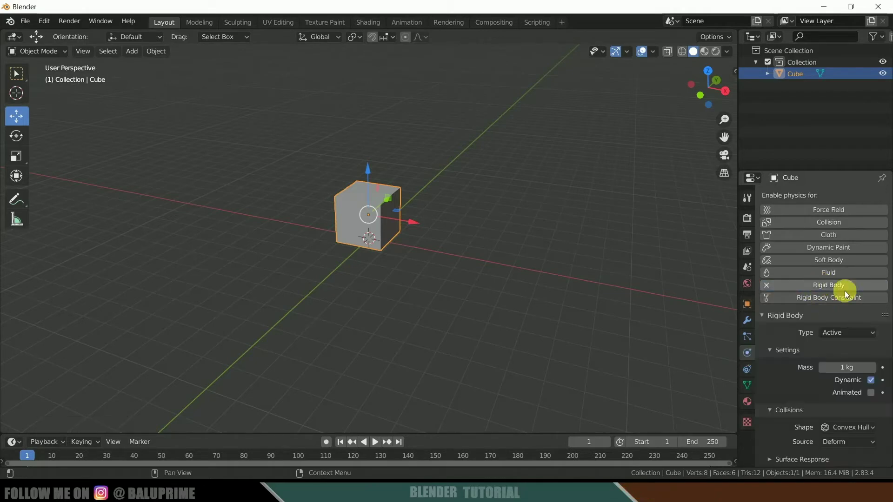
left_click(826, 333)
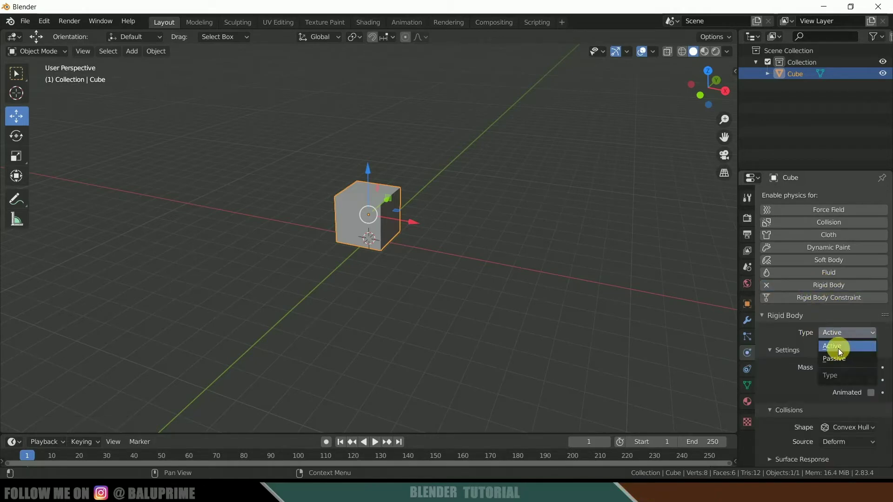
left_click(840, 347)
left_click(844, 372)
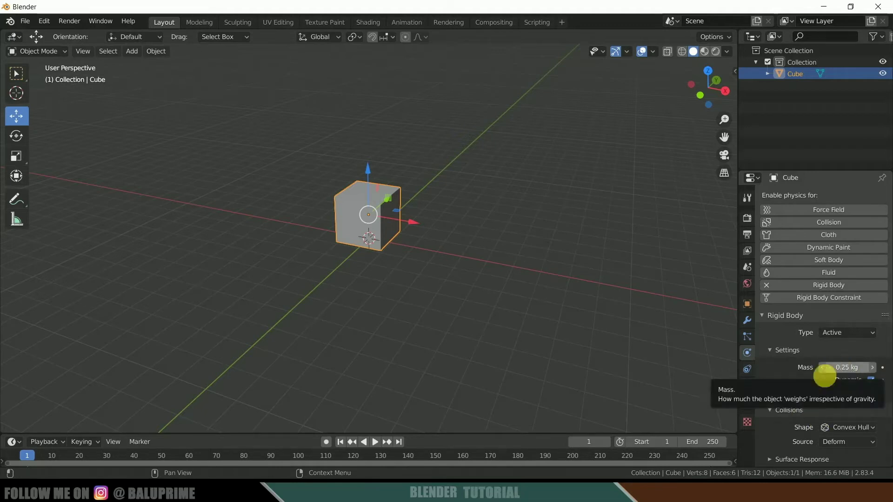
scroll(828, 419, "down", 1)
left_click(836, 413)
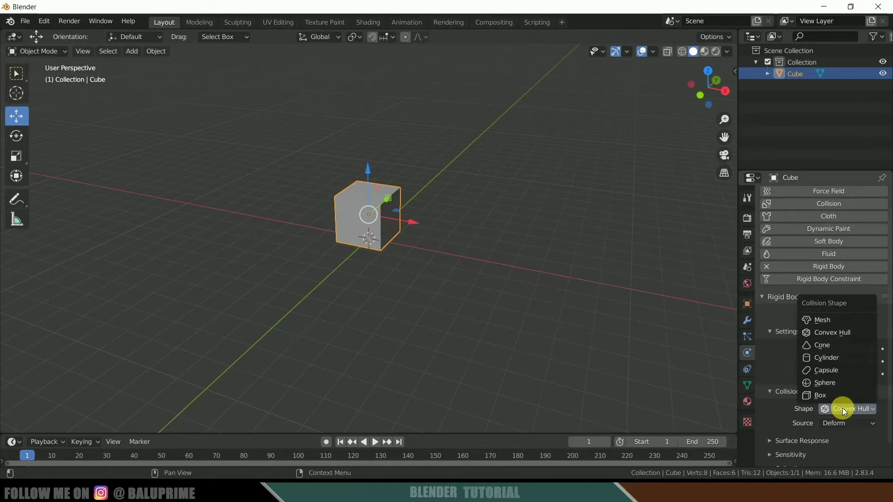
left_click(819, 393)
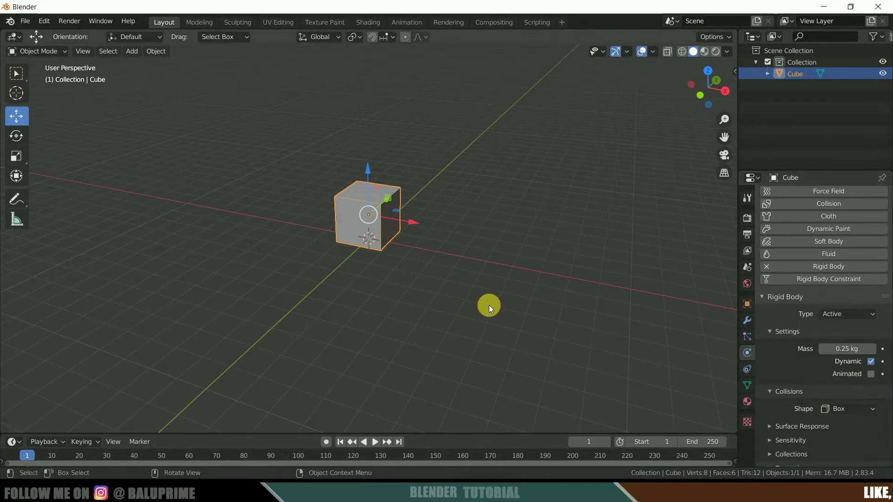
Step: Play the simulation briefly to check the cube's fall, and return to the first frame
left_click(376, 442)
left_click(376, 442)
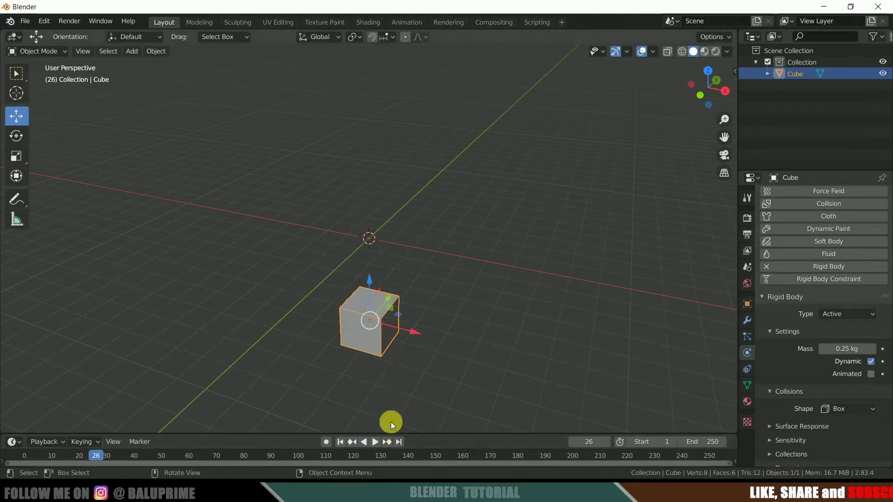
left_click(342, 443)
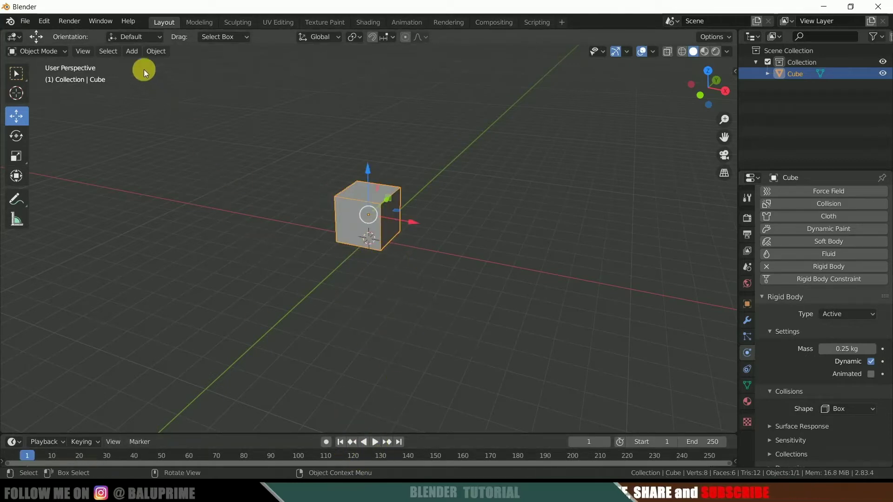
Step: Add a plane mesh at the origin and scale it up evenly into a large floor under the cube
left_click(131, 51)
mouse_move(189, 64)
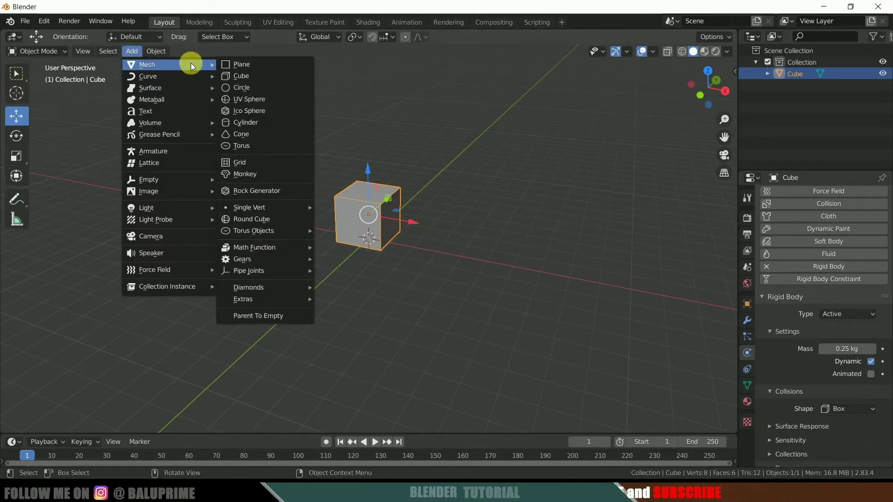
left_click(239, 64)
key("s")
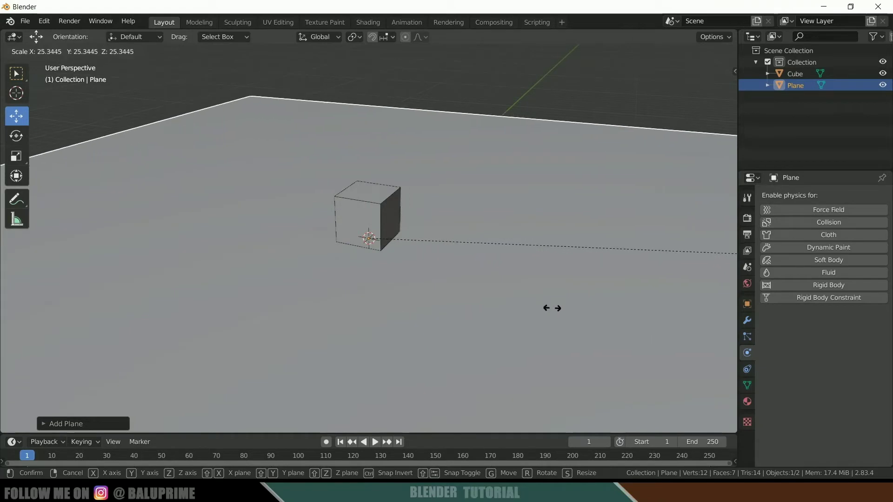
left_click(636, 300)
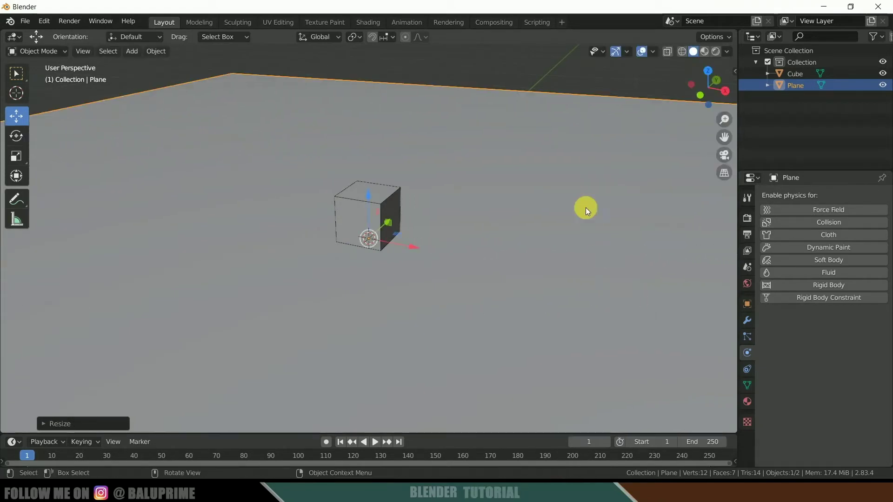
Step: Enable rigid body physics on the floor plane and set its type to Passive
left_click(624, 89)
left_click(581, 116)
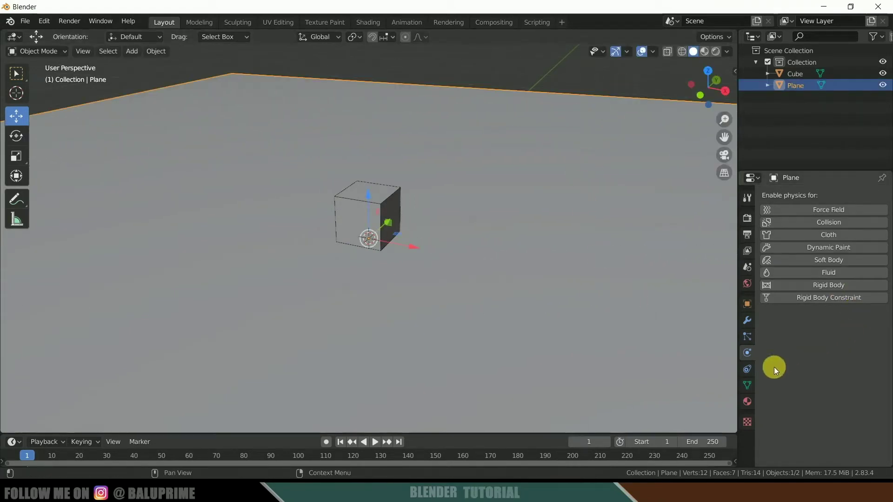
left_click(828, 284)
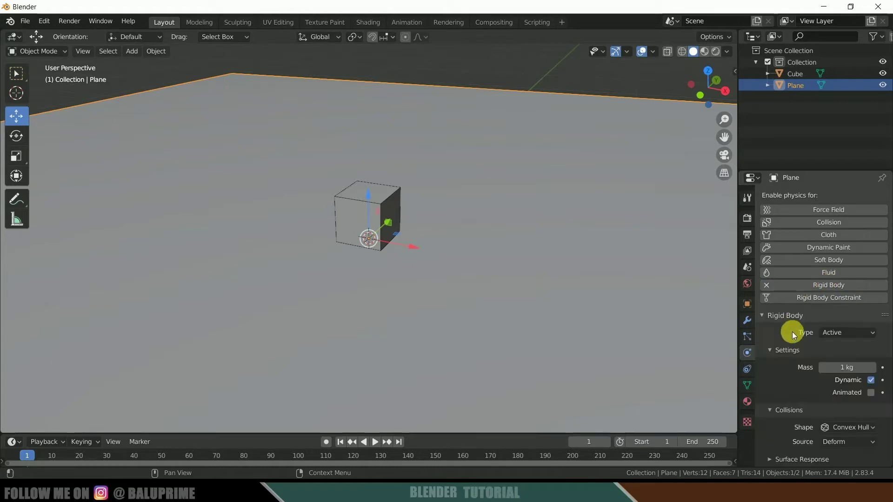
left_click(841, 332)
left_click(836, 355)
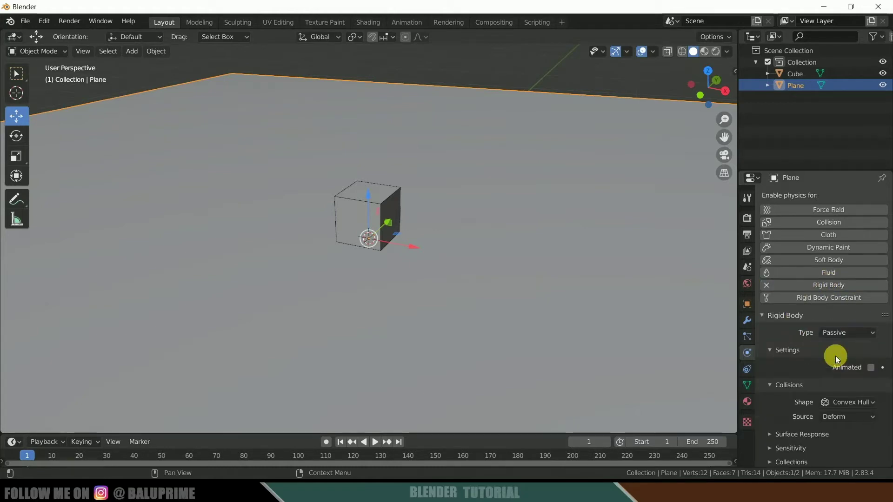
Step: Play the simulation to check how the cube lands on the plane, and return to the first frame
left_click(375, 442)
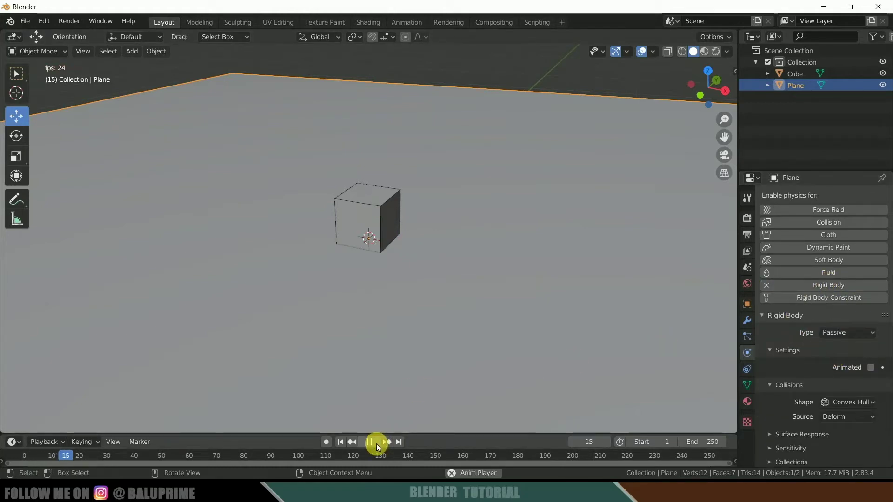
left_click(372, 442)
left_click(340, 441)
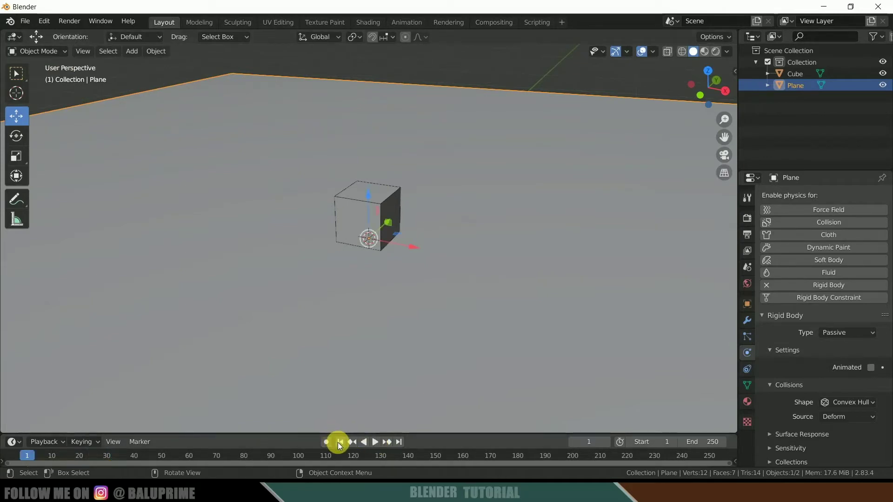
Step: Set the world background color to use an Environment Texture
left_click(751, 281)
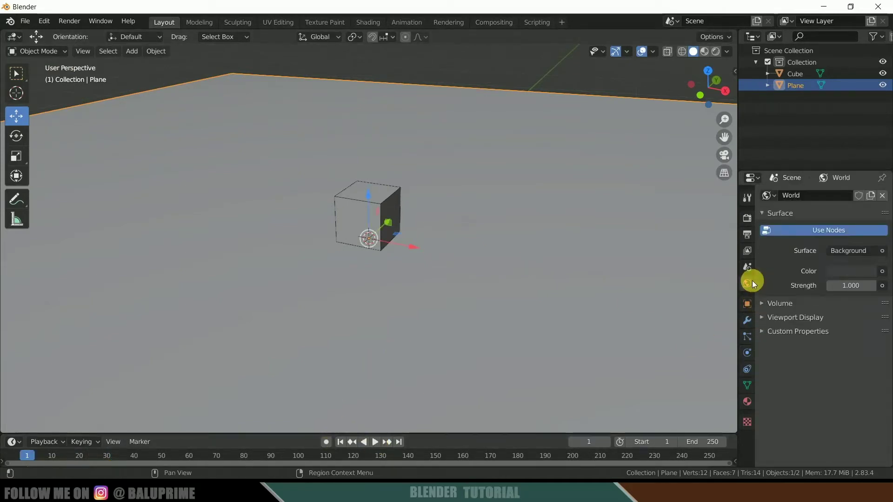
left_click(883, 272)
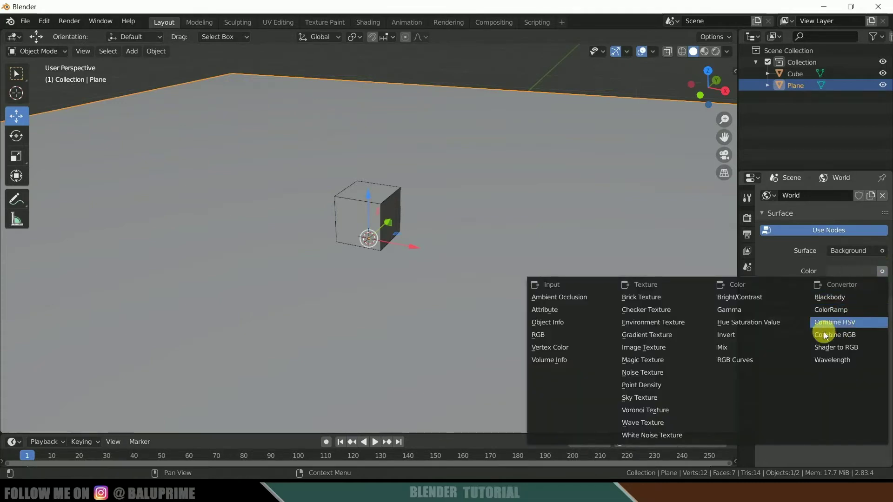
left_click(632, 323)
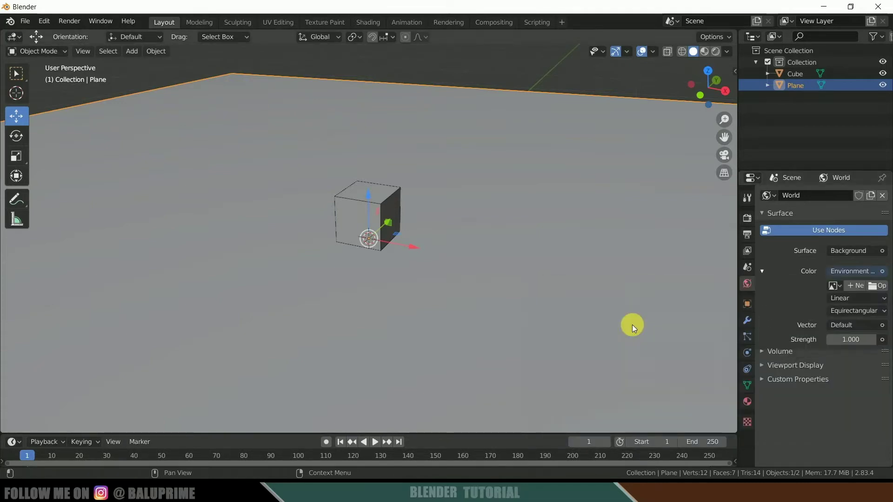
Step: Load limehouse_1k.hdr from the D:\HDR folder as the world's environment image
left_click(877, 286)
left_click(186, 129)
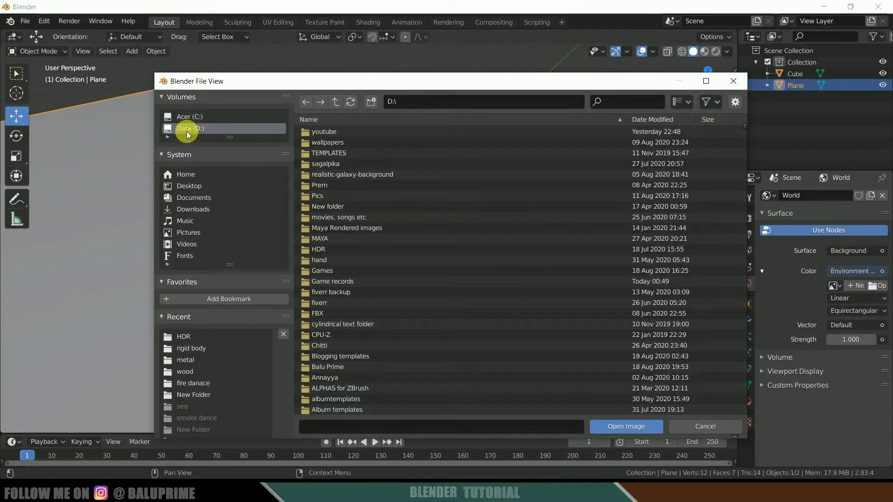
double_click(322, 246)
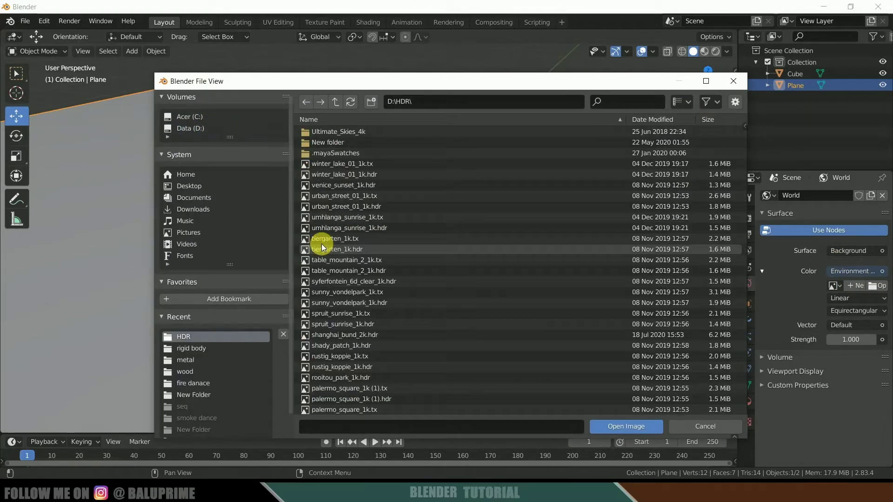
scroll(389, 232, "down", 3)
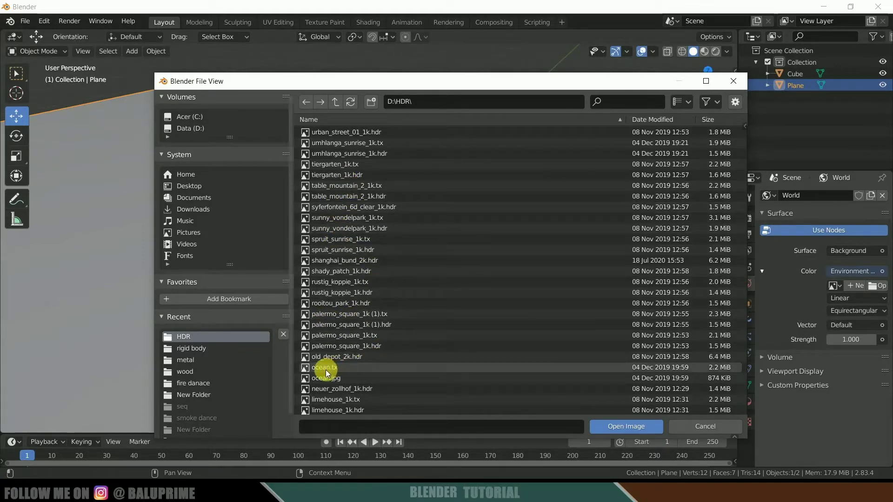
left_click(321, 399)
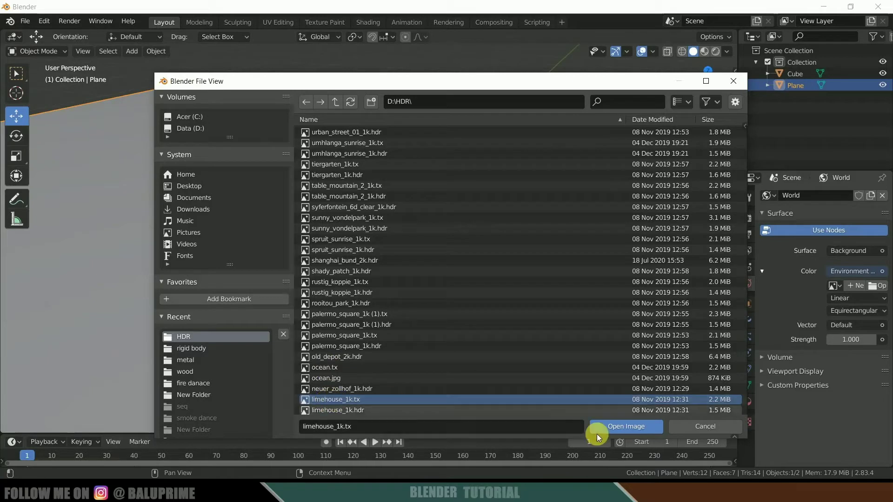
left_click(399, 411)
left_click(624, 424)
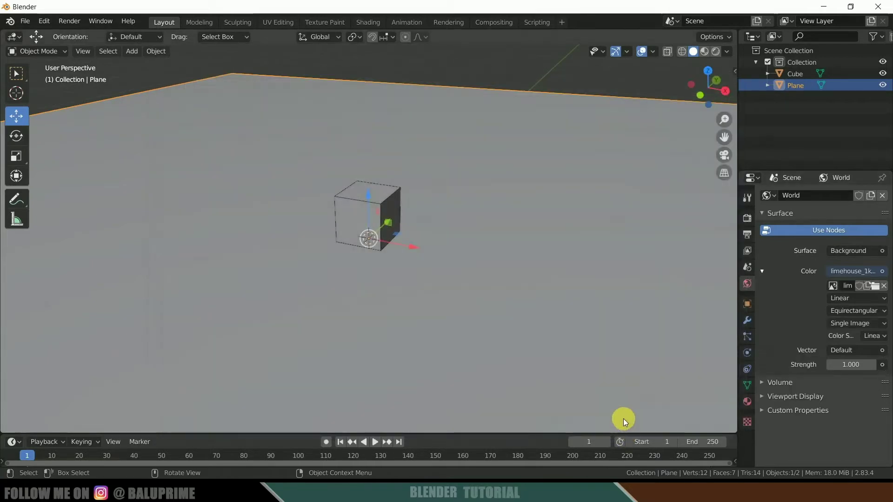
Step: Switch the viewport to rendered shading to preview the scene against the environment image
middle_click_drag(627, 408, 471, 222)
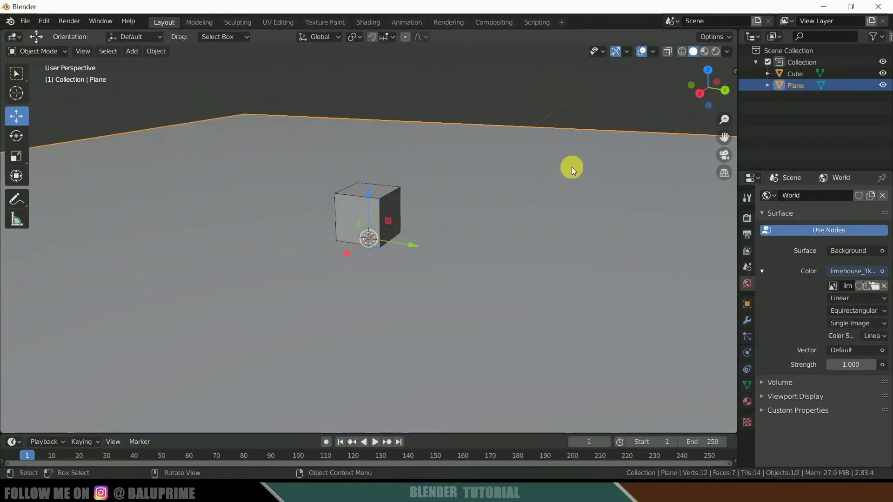
left_click(717, 52)
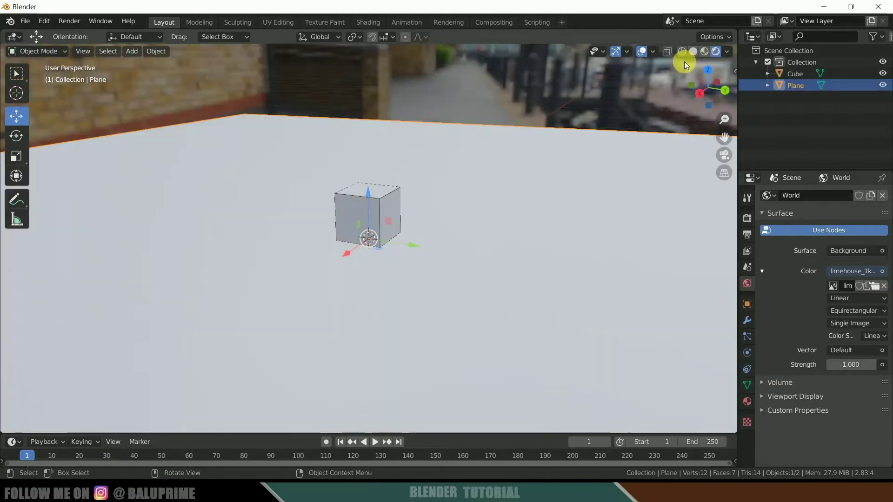
mouse_move(572, 199)
middle_mouse_down()
mouse_move(556, 189)
mouse_move(479, 181)
mouse_move(409, 186)
mouse_move(379, 202)
mouse_move(354, 190)
middle_mouse_up()
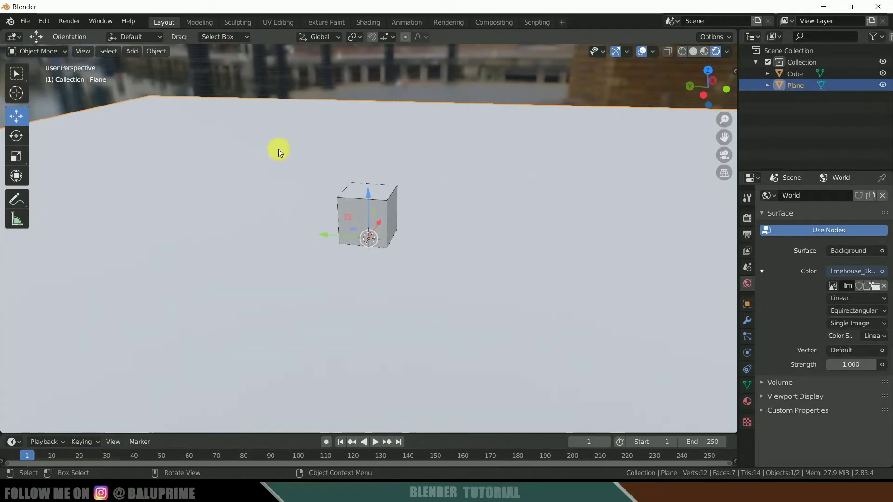
Step: Create a new material for the floor plane and set its surface shader to Diffuse BSDF
left_click(369, 217)
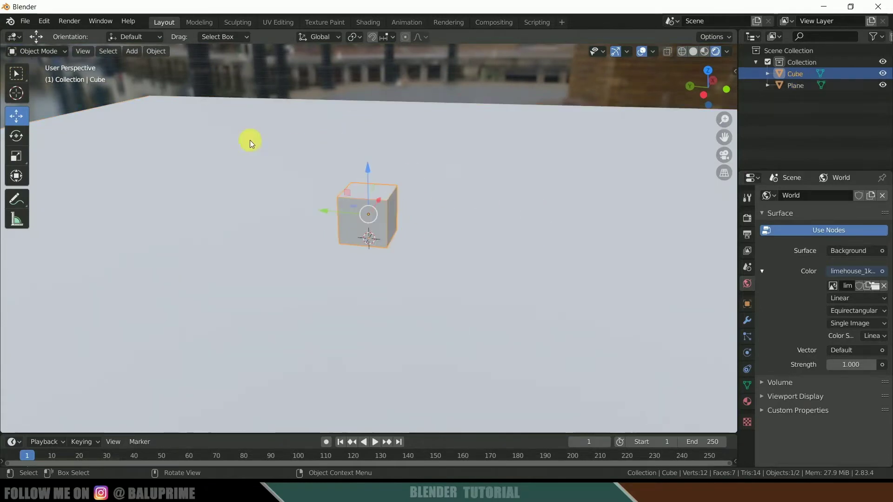
left_click(166, 137)
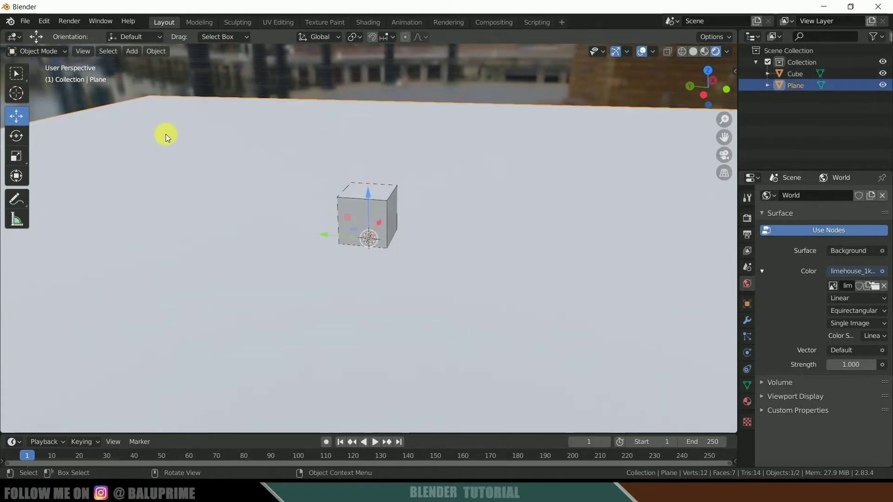
left_click(747, 403)
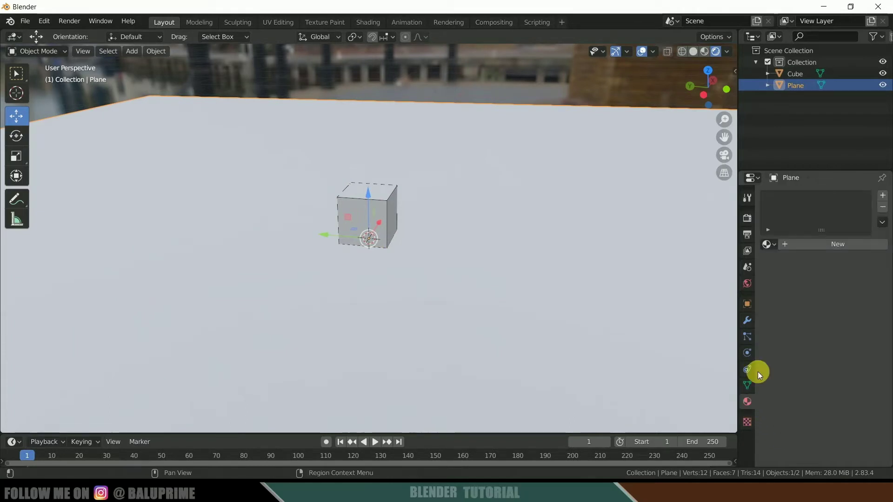
left_click(819, 244)
left_click(859, 314)
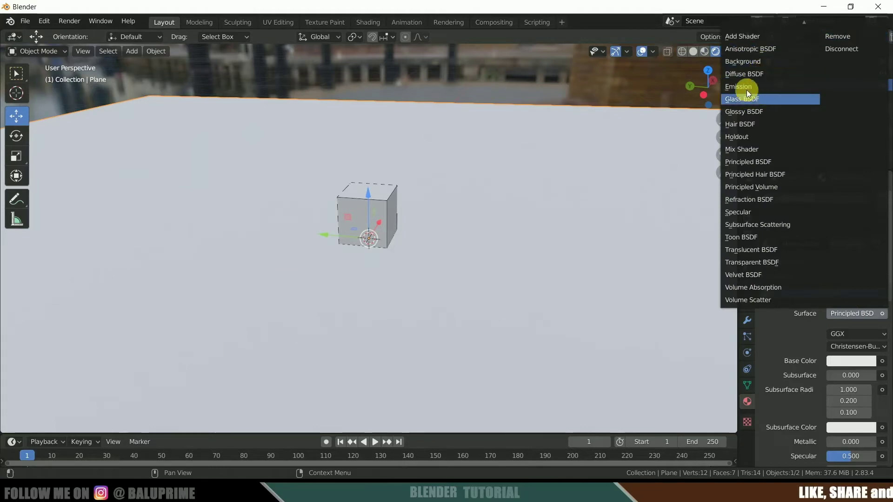
left_click(746, 77)
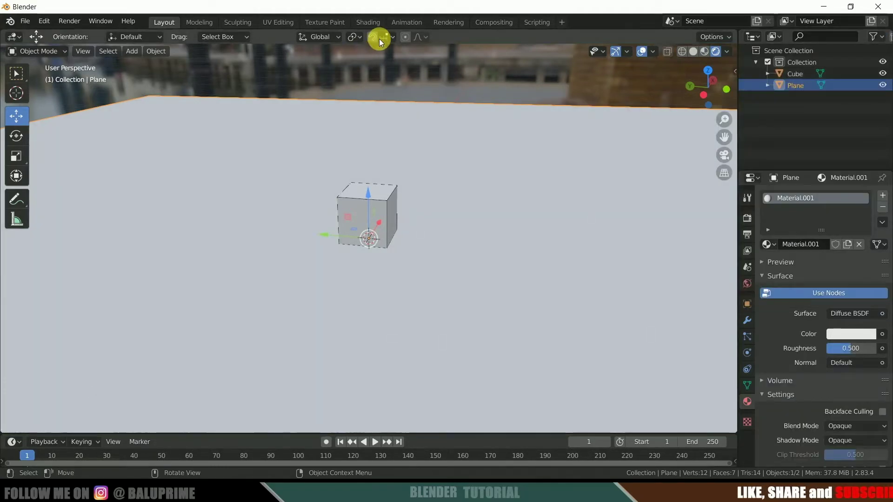
Step: Switch to the Shading workspace and move the plane's Diffuse BSDF node closer to the Material Output node
left_click(363, 21)
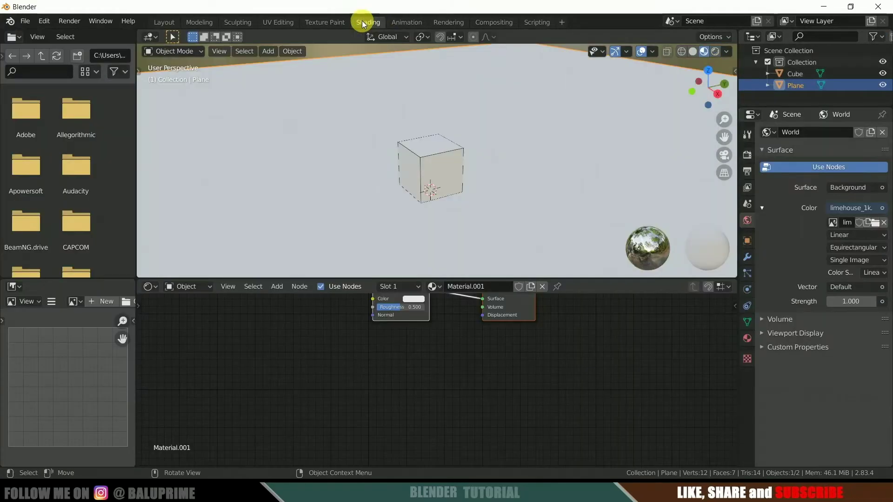
middle_click_drag(459, 325, 616, 406)
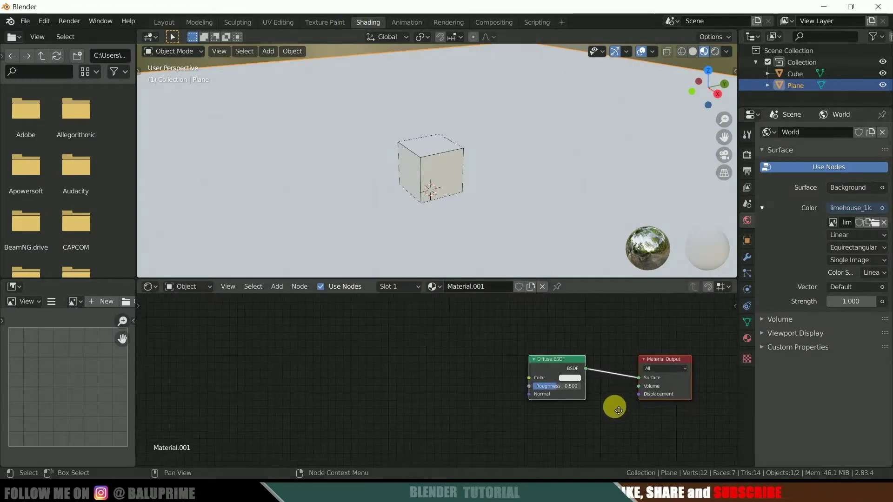
left_click_drag(466, 323, 572, 400)
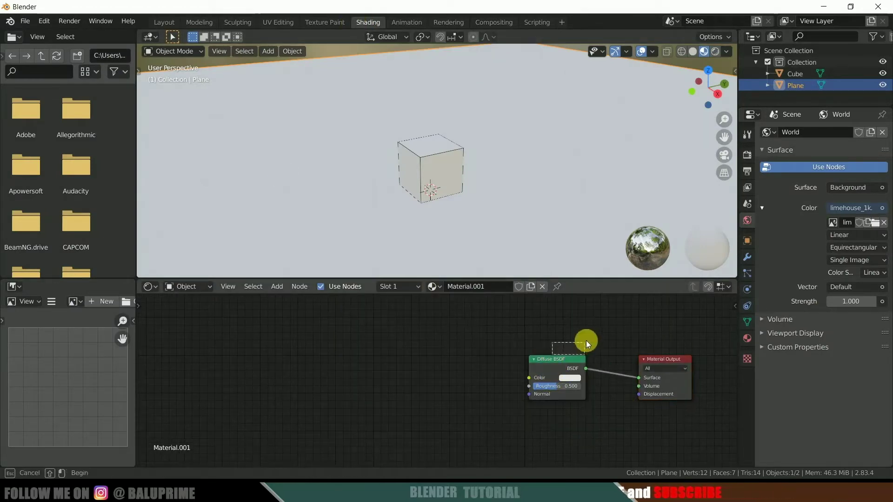
left_click_drag(552, 359, 590, 344)
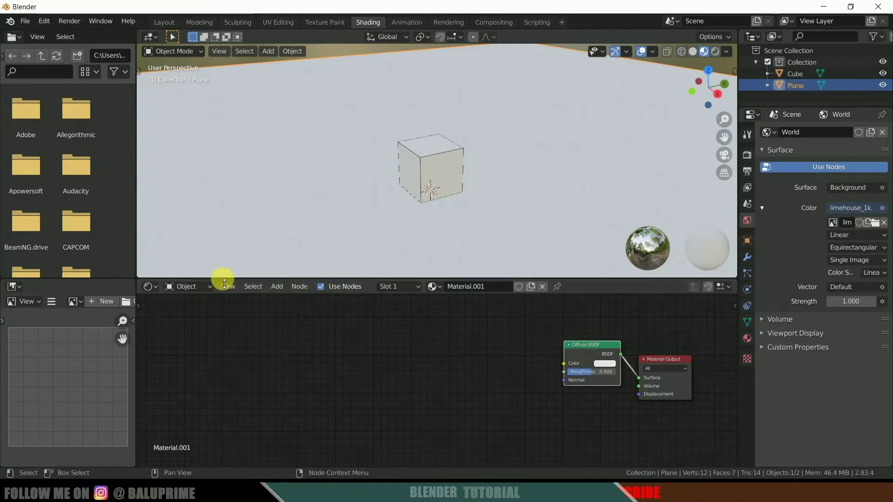
Step: Add a Texture Coordinate node to the plane's material, well before the Diffuse BSDF node
left_click(279, 287)
left_click(279, 287)
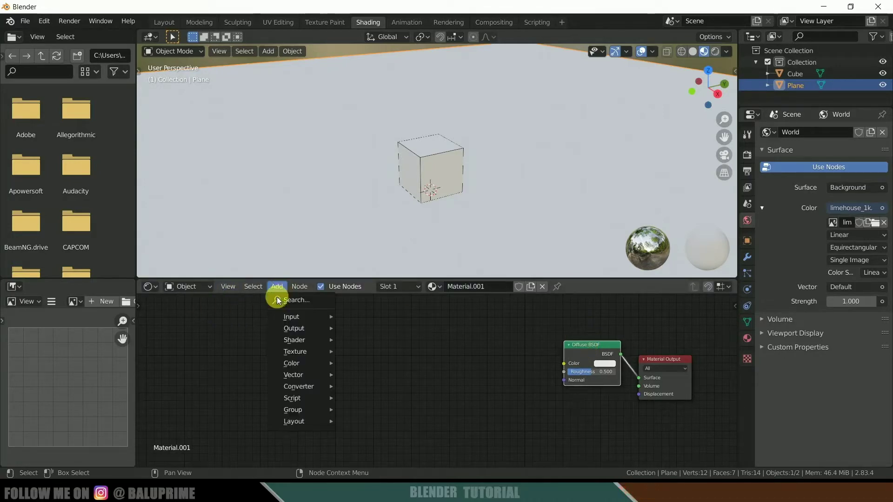
mouse_move(296, 317)
left_click(392, 254)
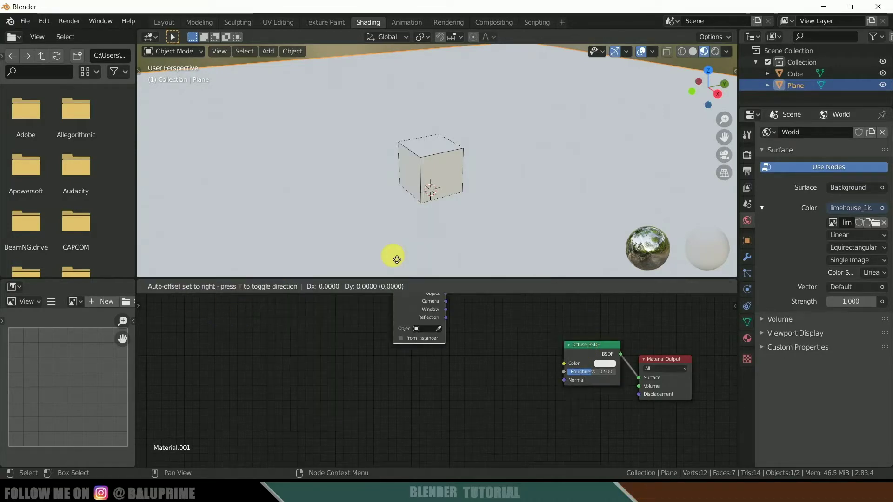
left_click(162, 323)
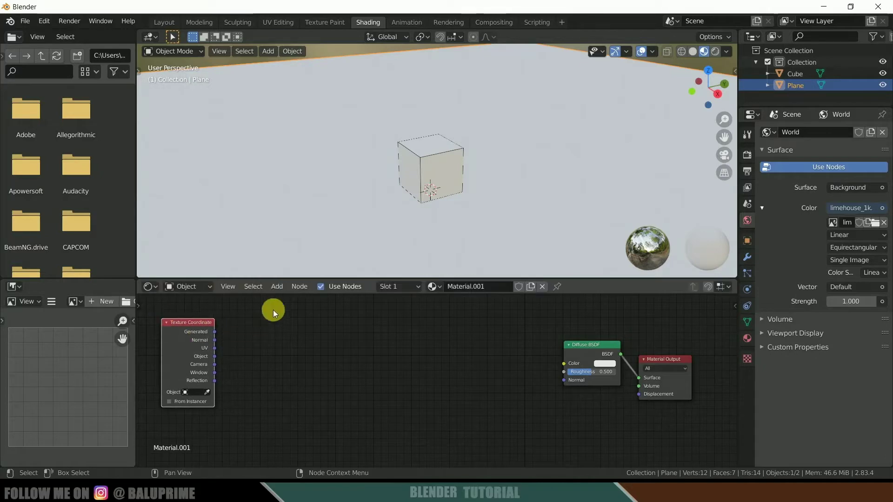
Step: Add a Mapping node just after the Texture Coordinate node
left_click(278, 287)
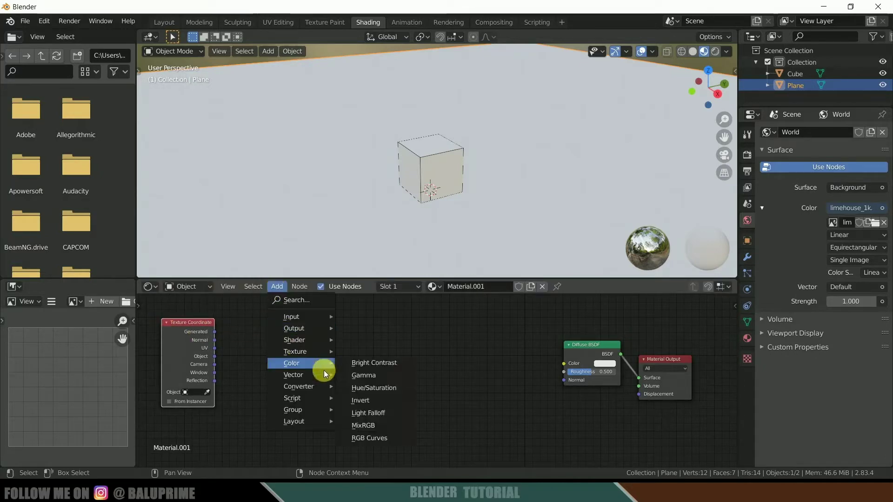
mouse_move(319, 373)
left_click(364, 300)
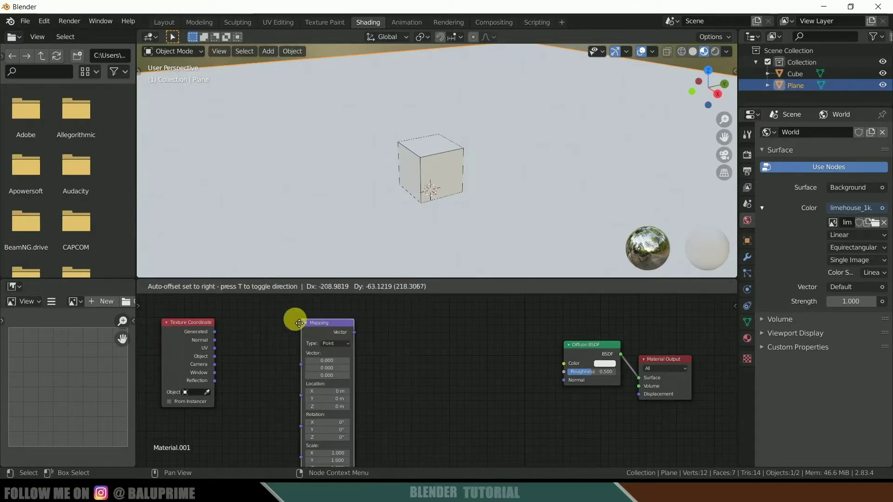
left_click(279, 303)
Step: Add an Image Texture node between the Mapping and Diffuse BSDF nodes
left_click(277, 287)
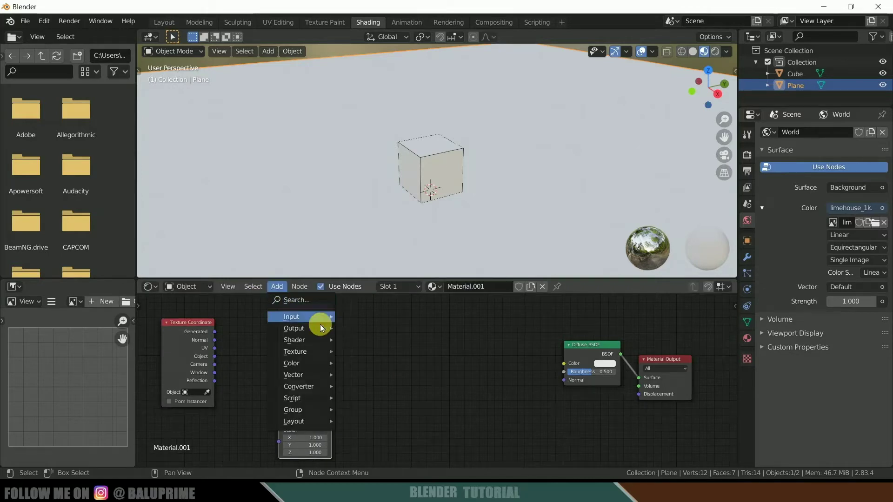
mouse_move(319, 352)
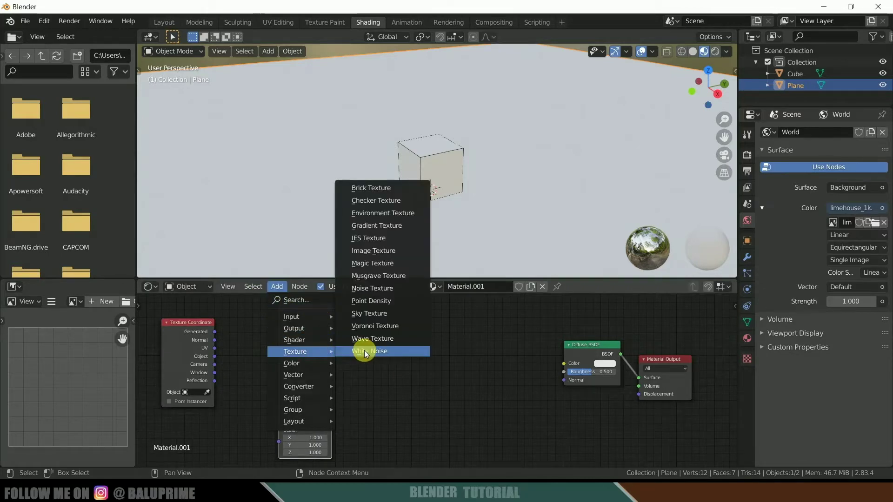
left_click(390, 251)
left_click(408, 331)
Step: Link Texture Coordinate UV to the Mapping Vector, Mapping to the Image Texture Vector, and Image Texture Color to the Diffuse BSDF Color
left_click(213, 348)
left_click_drag(214, 348, 222, 350)
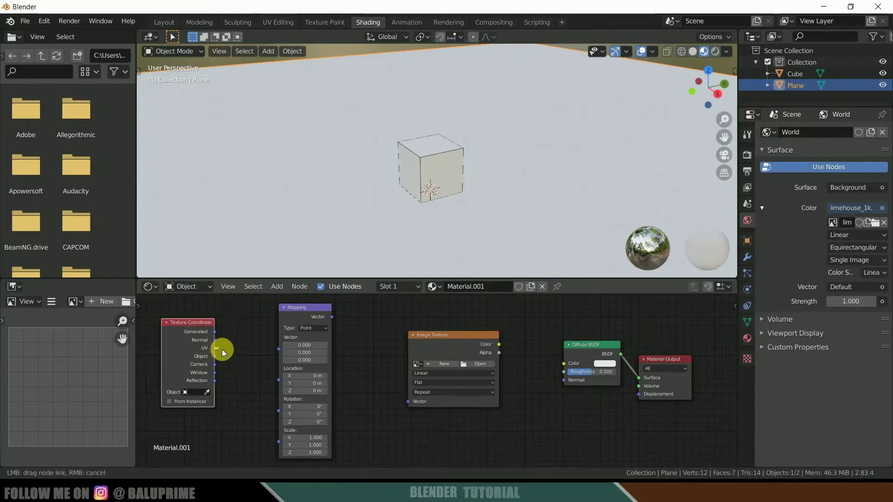
left_click_drag(283, 352, 283, 351)
left_click_drag(332, 317, 354, 343)
left_click_drag(405, 403, 406, 403)
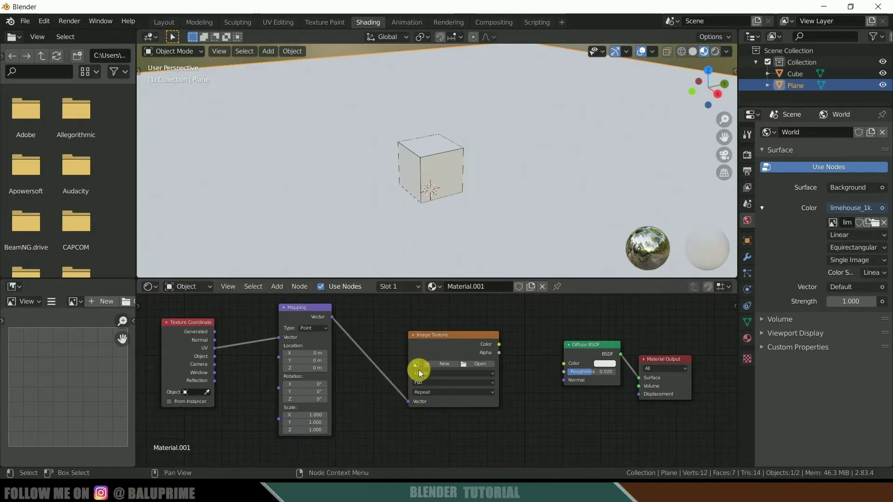
left_click_drag(499, 344, 564, 363)
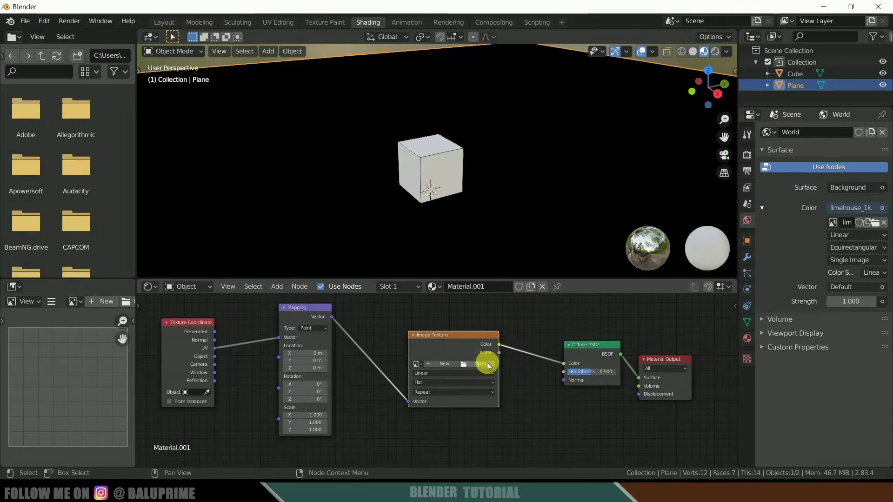
Step: Load abstract-antique-backdrop-background-129723.jpg from the D:\youtube\TEXTURES\wood folder into the plane's Image Texture node
left_click(484, 364)
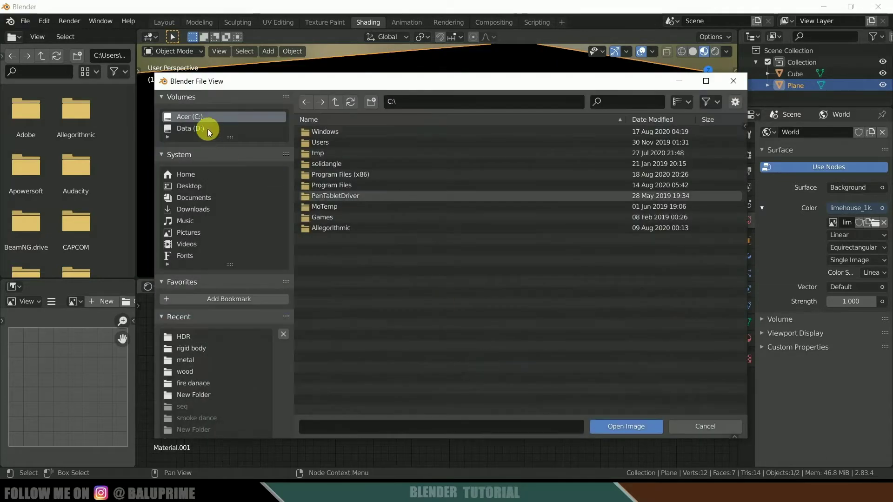
left_click(199, 128)
scroll(404, 270, "down", 4)
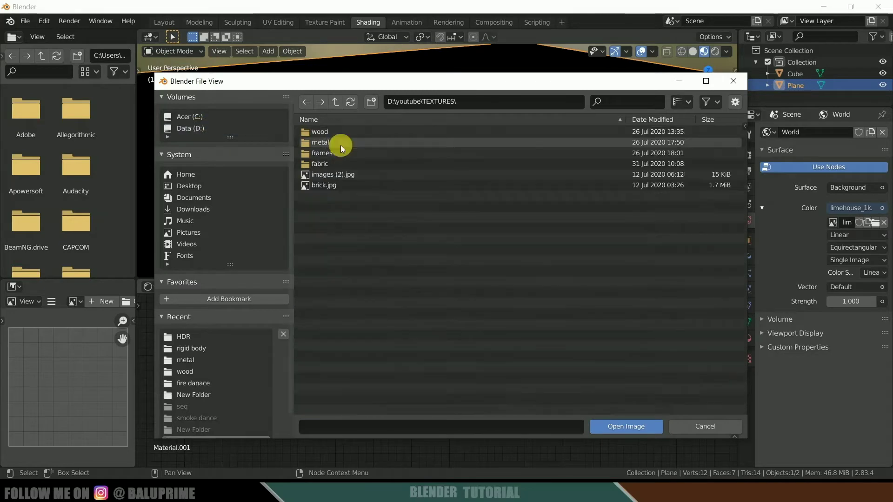
double_click(331, 132)
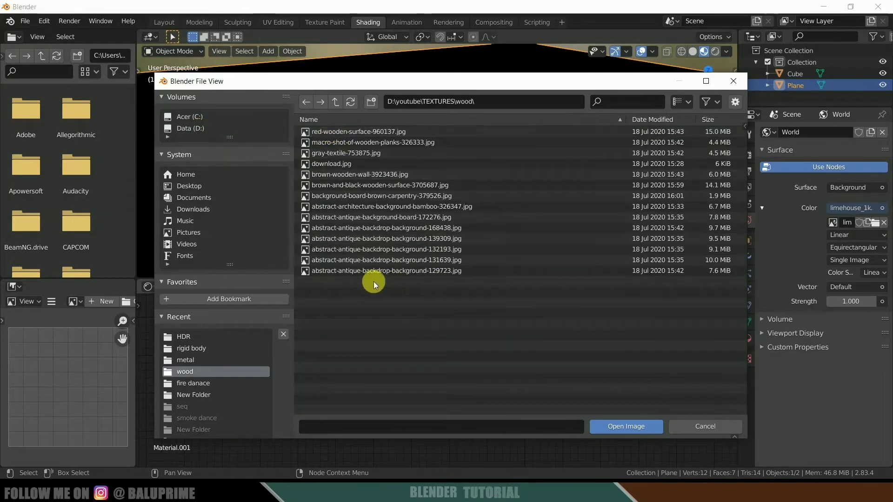
left_click(353, 271)
left_click(623, 424)
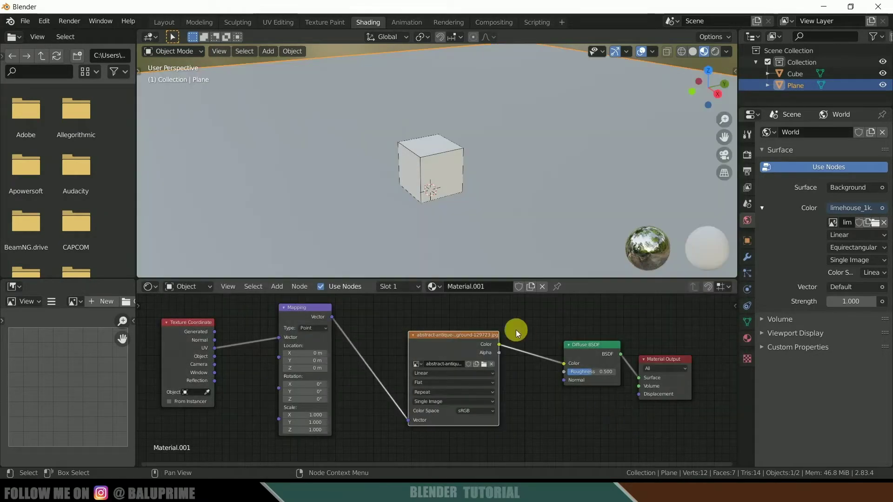
Step: Replace the plane's texture image with abstract-antique-background-board-172276.jpg from the wood folder
left_click(484, 366)
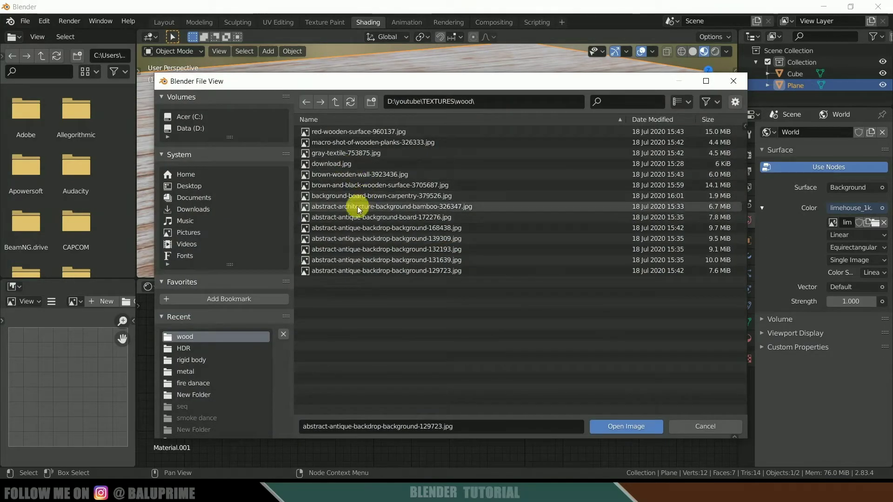
left_click(633, 426)
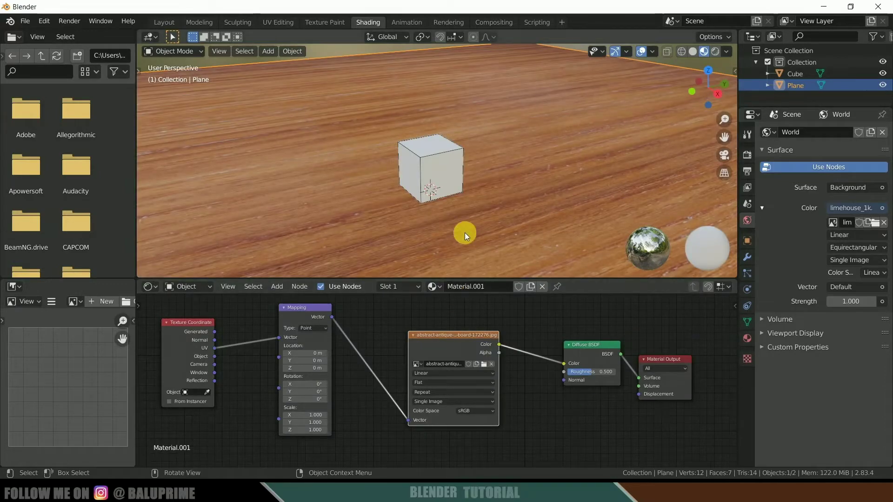
middle_click_drag(522, 205, 562, 210)
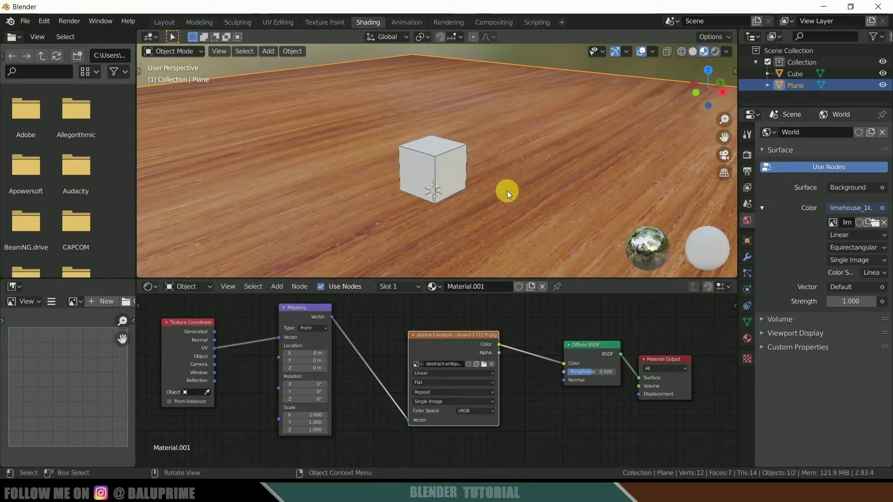
Step: Replace the cube's material with the plane's Material.001 and make it a single-user copy
left_click(455, 167)
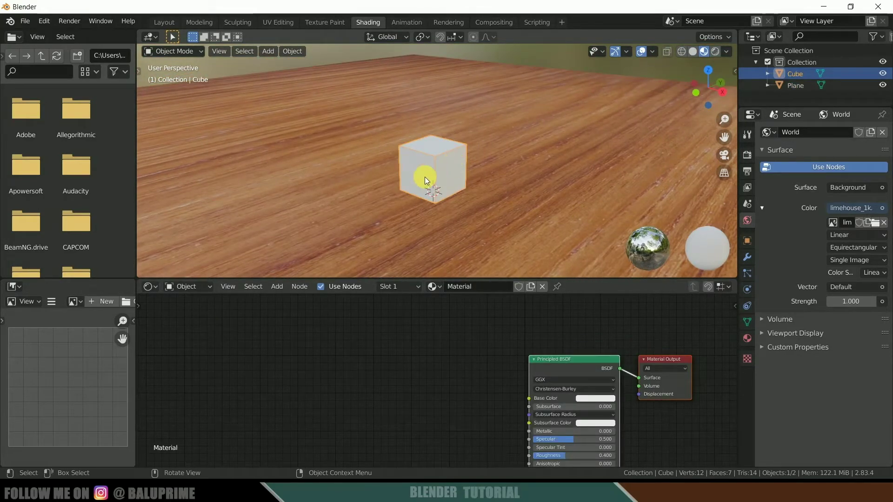
left_click(748, 340)
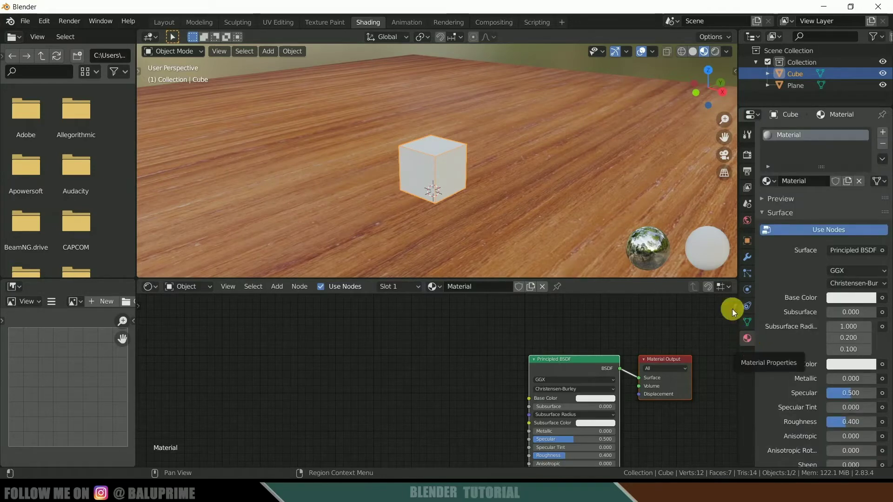
left_click(859, 181)
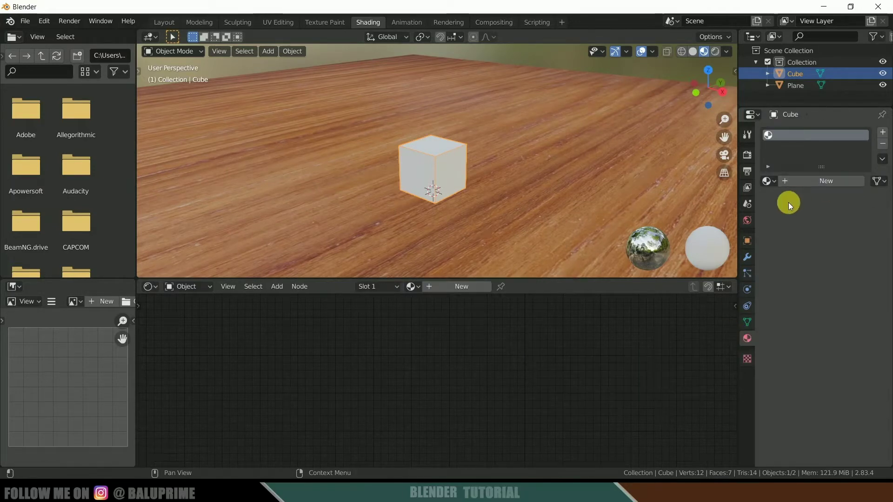
left_click(768, 181)
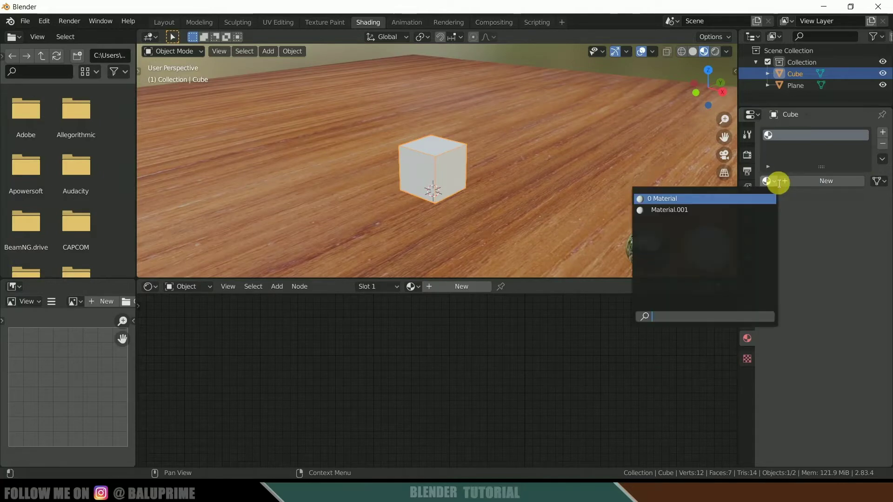
left_click(677, 221)
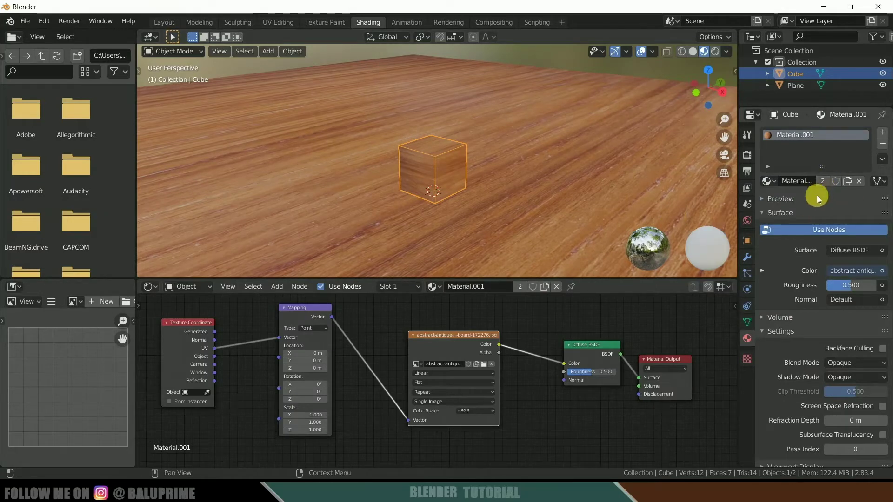
left_click(823, 185)
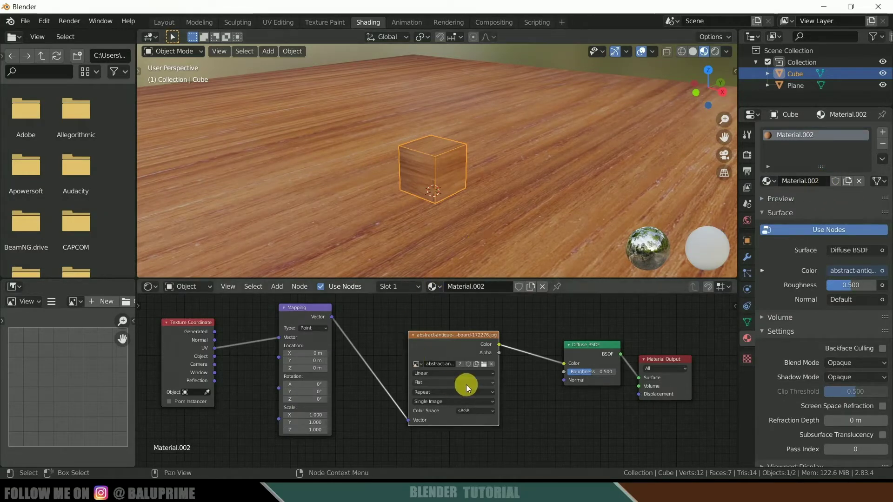
Step: Load red-wooden-surface-960137.jpg from the wood folder into the cube material's Image Texture node
left_click(484, 365)
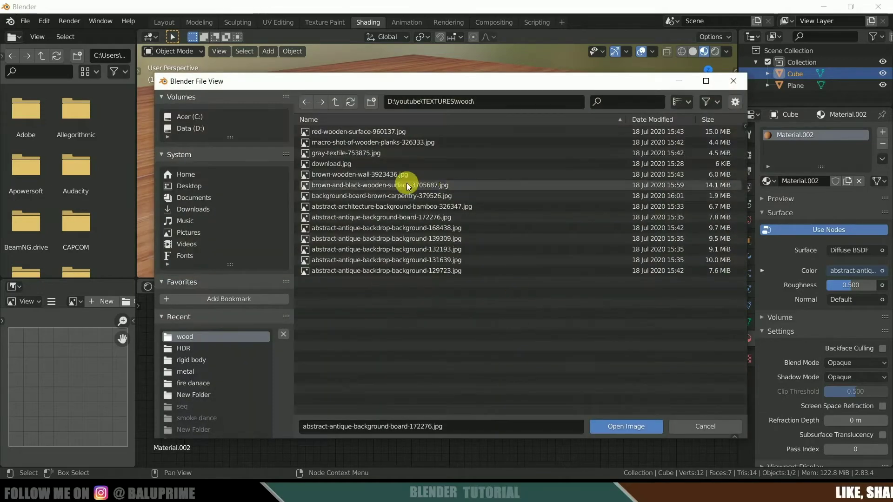
left_click(342, 131)
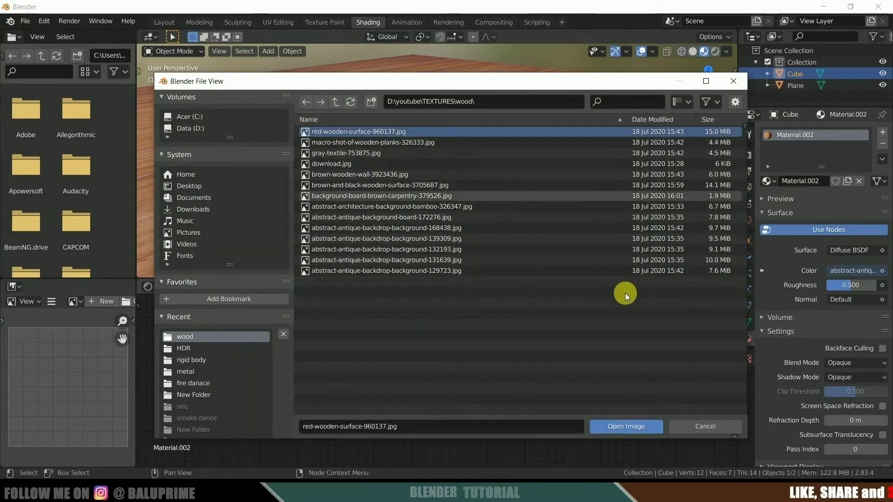
left_click(630, 427)
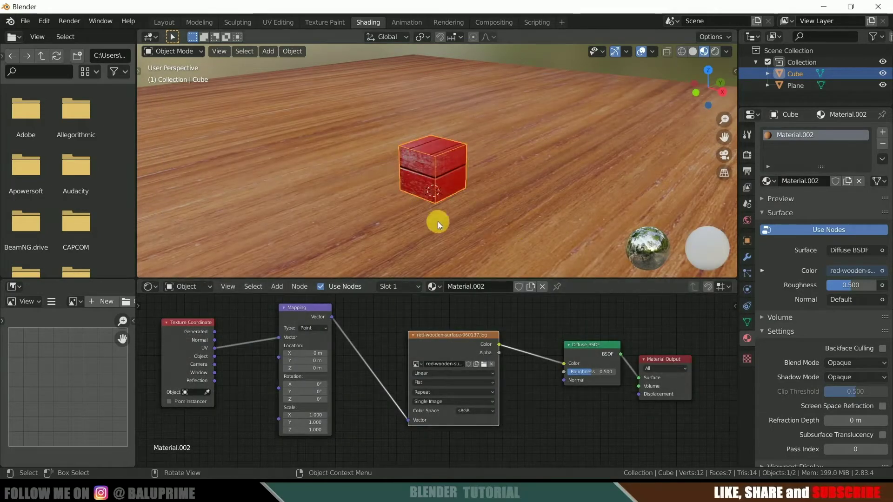
Step: Switch to the Layout workspace, display the viewport in Solid shading and select the cube
middle_click_drag(369, 210, 334, 215)
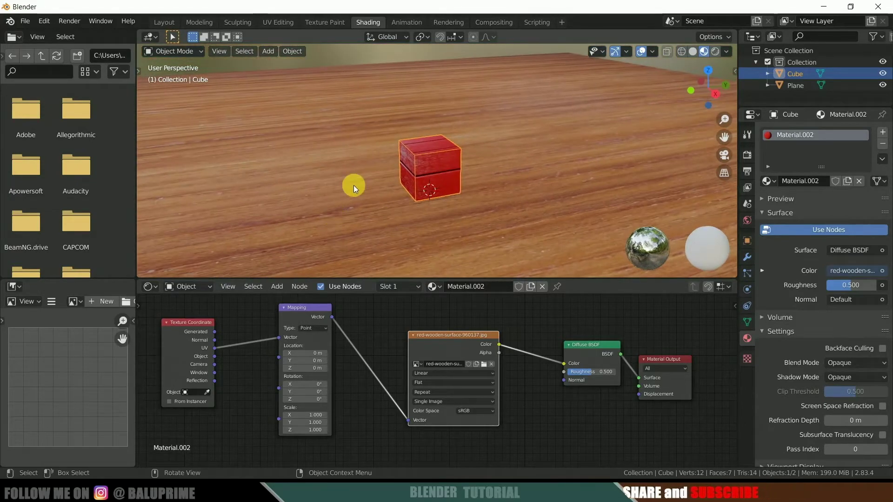
left_click(165, 22)
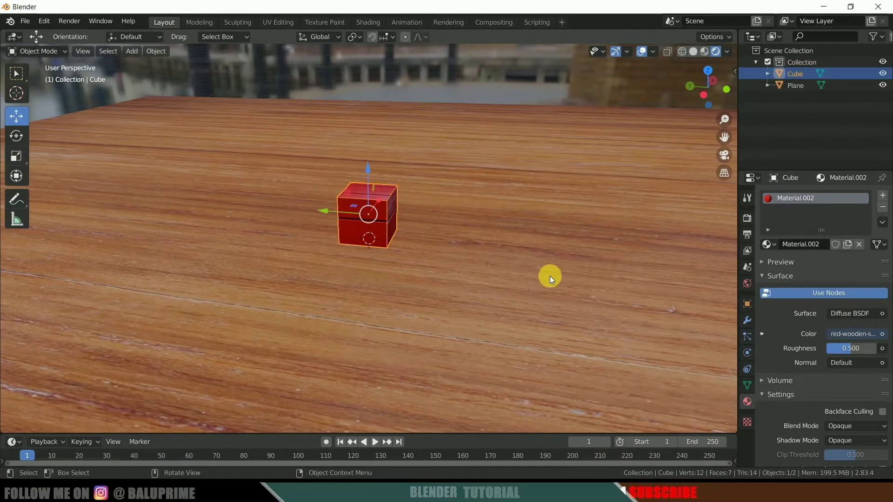
left_click(693, 52)
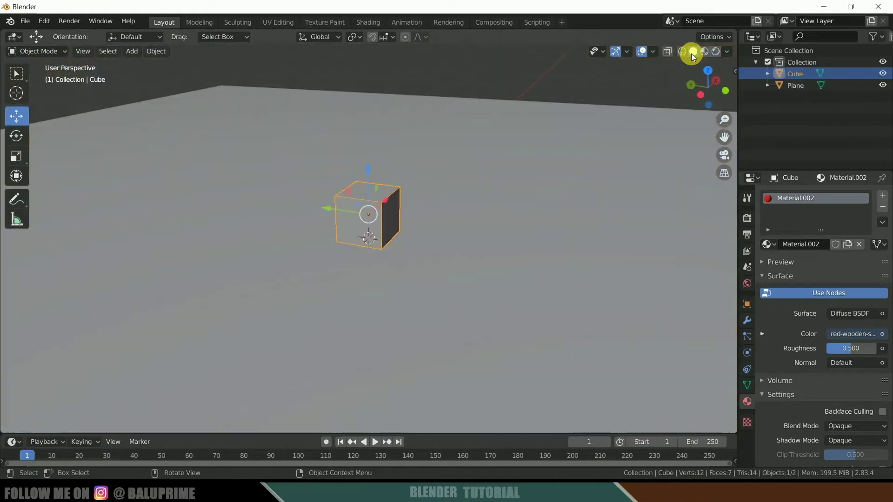
left_click(402, 217)
left_click(389, 214)
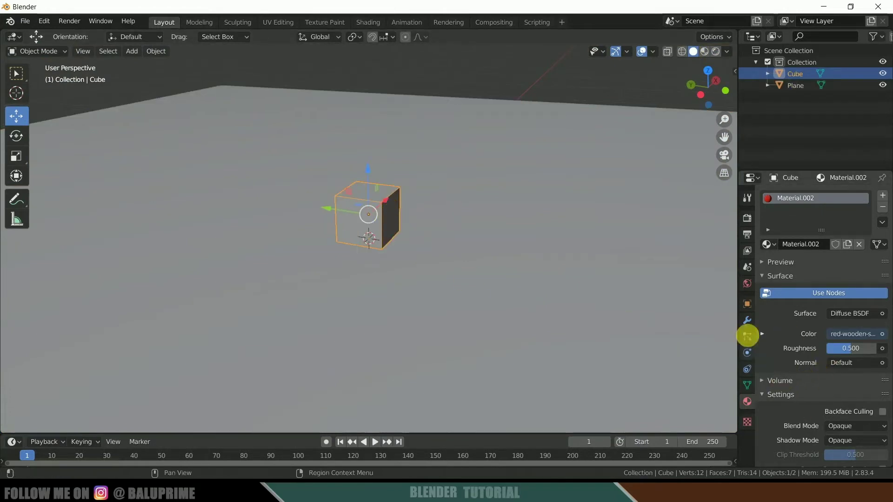
Step: Add an Array modifier to the cube and set its relative X offset to 1.1
left_click(745, 321)
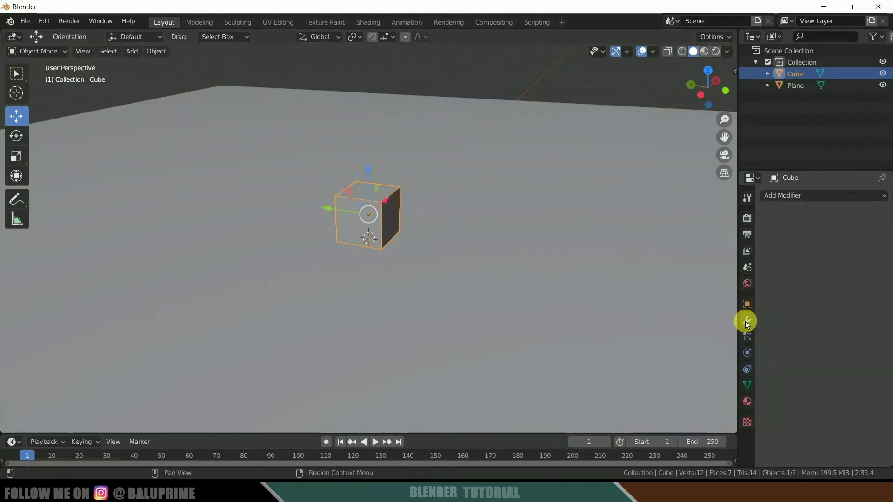
left_click(790, 196)
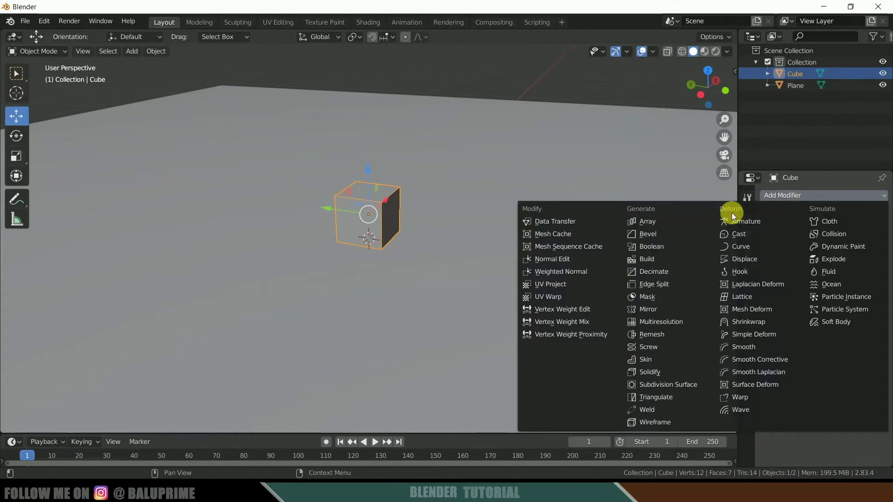
left_click(658, 223)
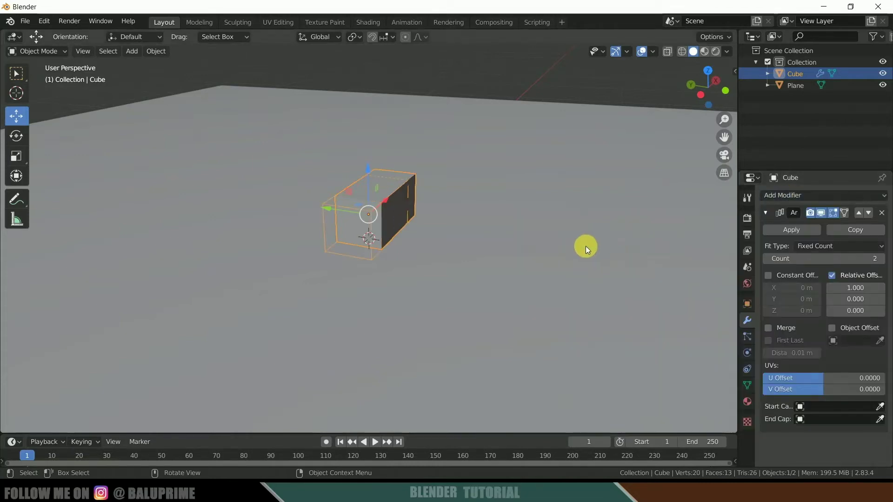
middle_click_drag(581, 268, 518, 281)
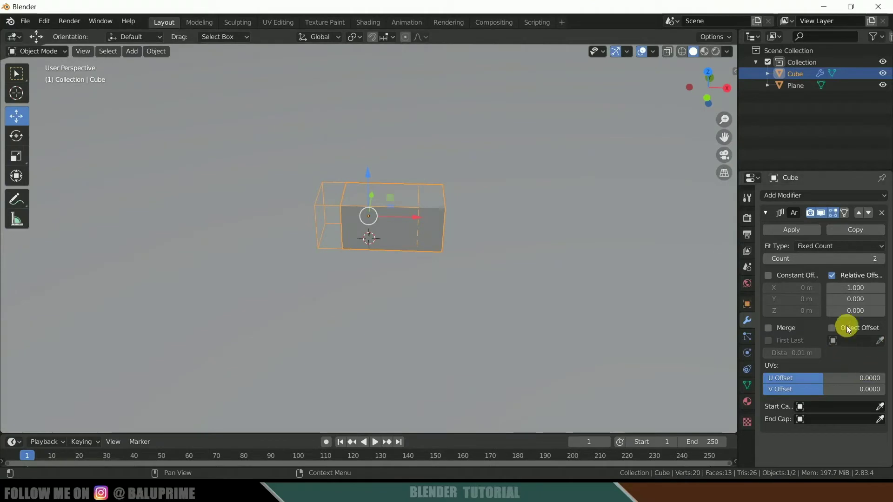
left_click(852, 289)
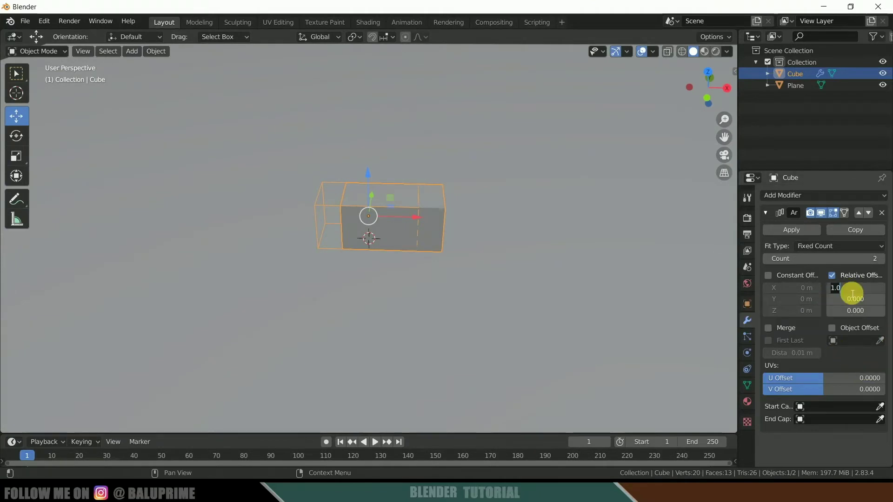
type("1.1")
key("Return")
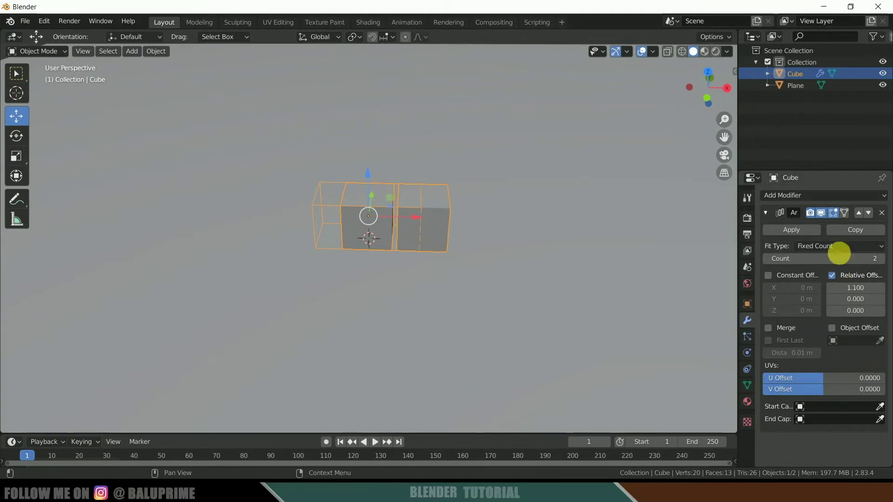
Step: Set the Array modifier's count to 10
left_click(804, 259)
type("10")
key("Return")
scroll(501, 279, "down", 3)
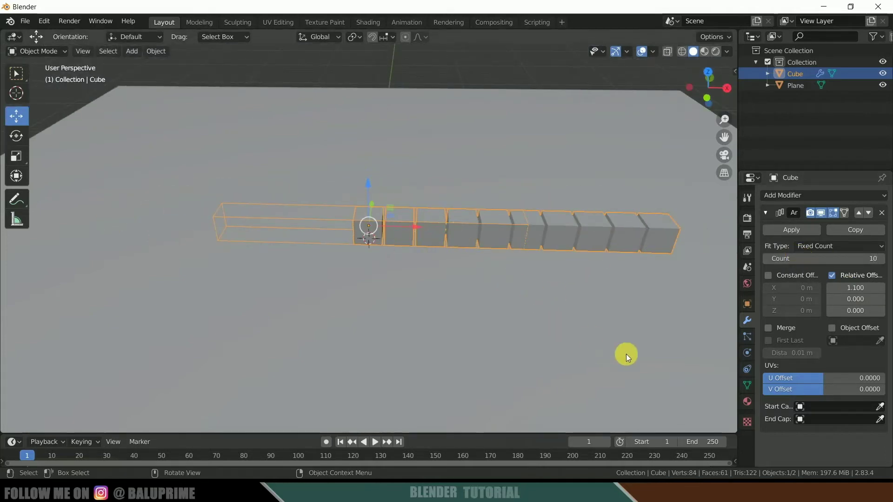
Step: Duplicate the cube's Array modifier and set the copy's relative offset to X 0 and Y 1.1
left_click(854, 229)
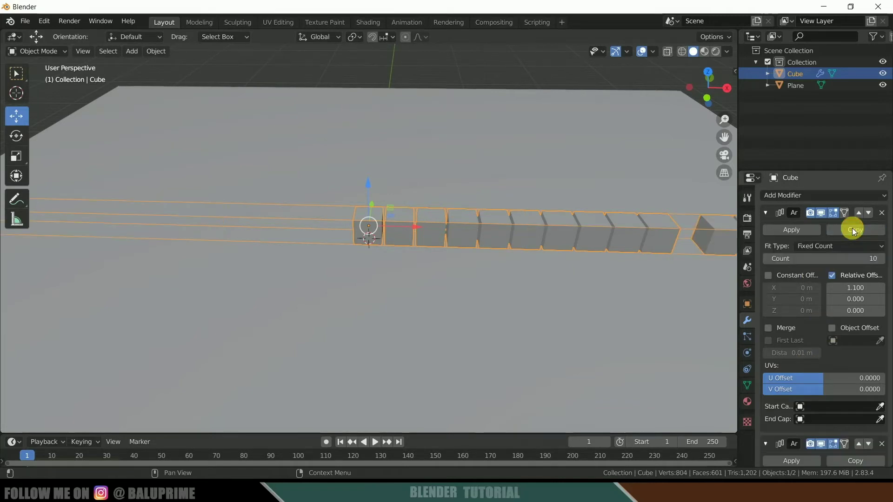
scroll(827, 344, "down", 6)
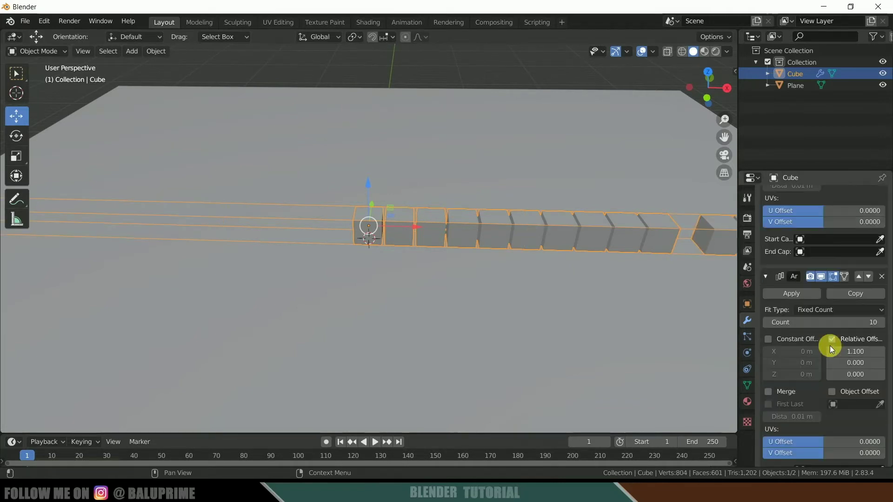
left_click(861, 354)
type("0")
key("Return")
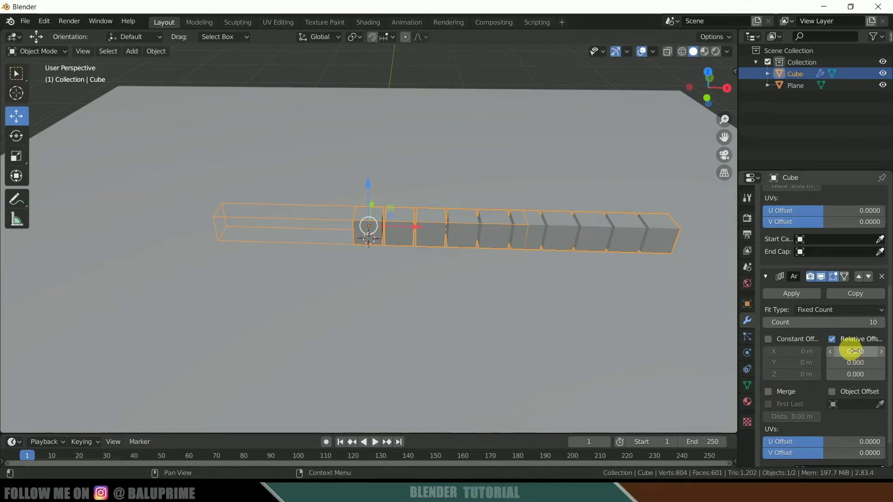
left_click(851, 362)
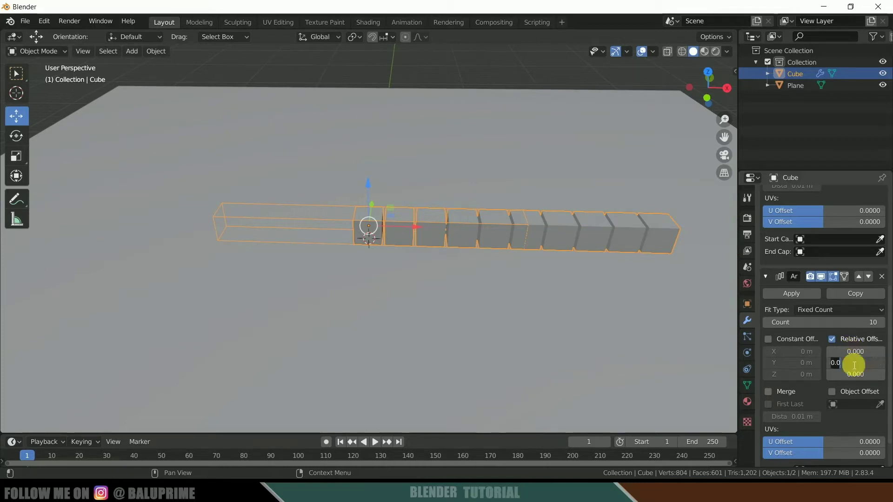
type("1")
key("Return")
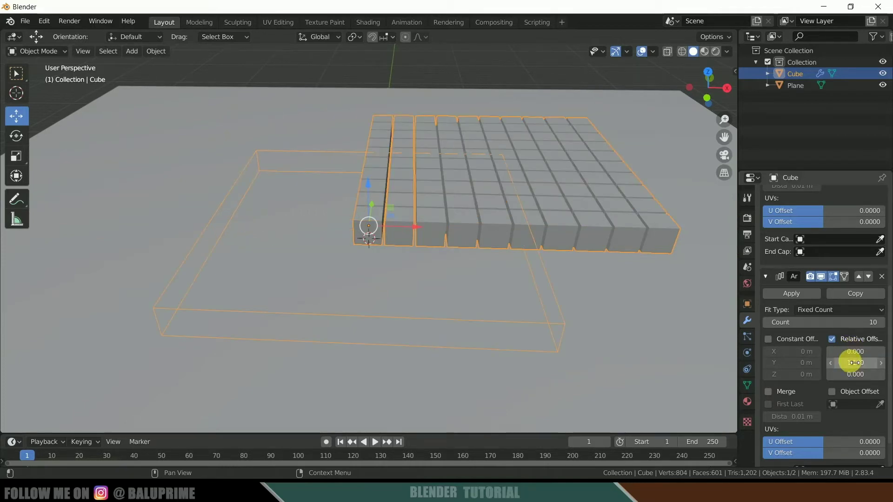
Step: Duplicate the Y-direction Array modifier and set the new copy's relative offset to Y 0 and Z 1.1
left_click(849, 294)
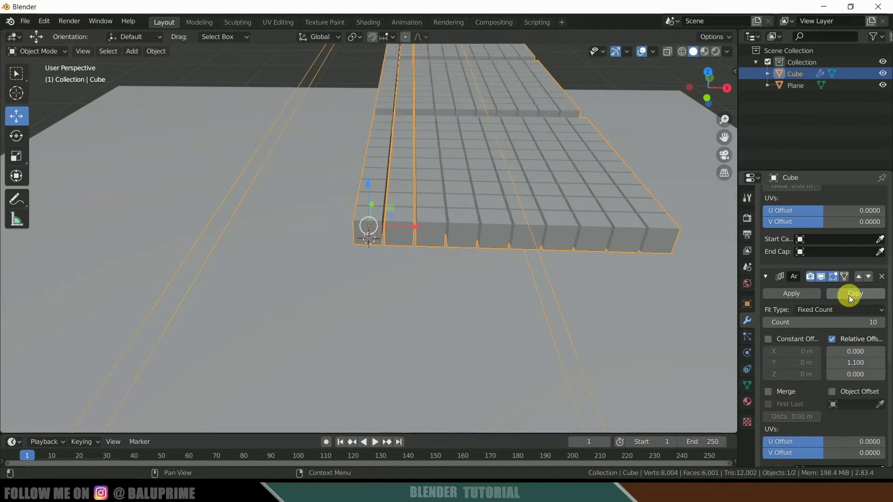
scroll(821, 377, "down", 1)
scroll(819, 367, "up", 4)
scroll(818, 368, "down", 4)
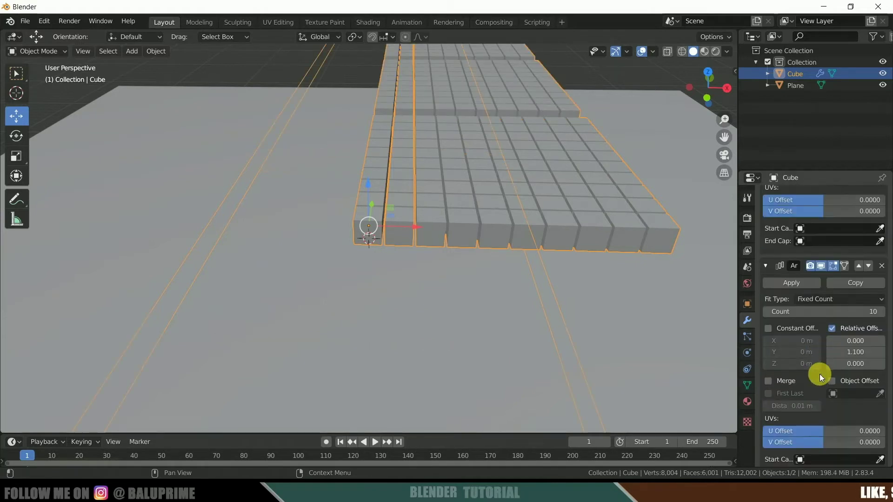
left_click(862, 354)
type("0")
key("Return")
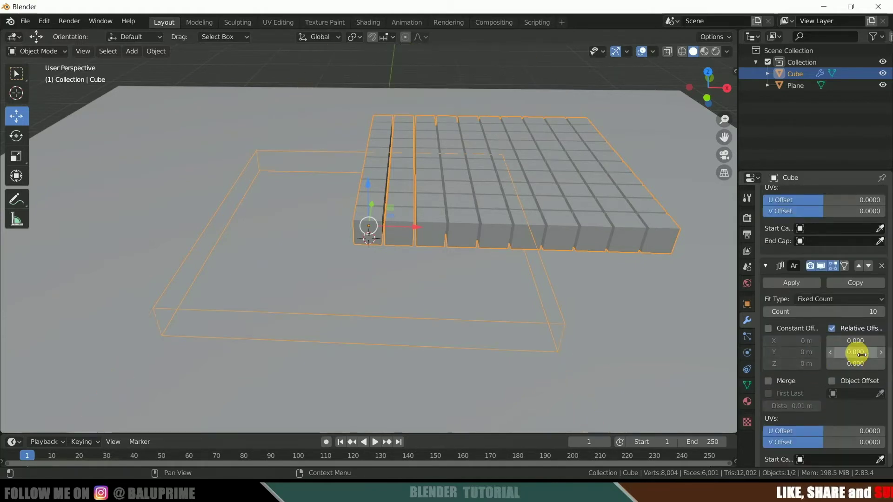
left_click(853, 365)
type("1.1")
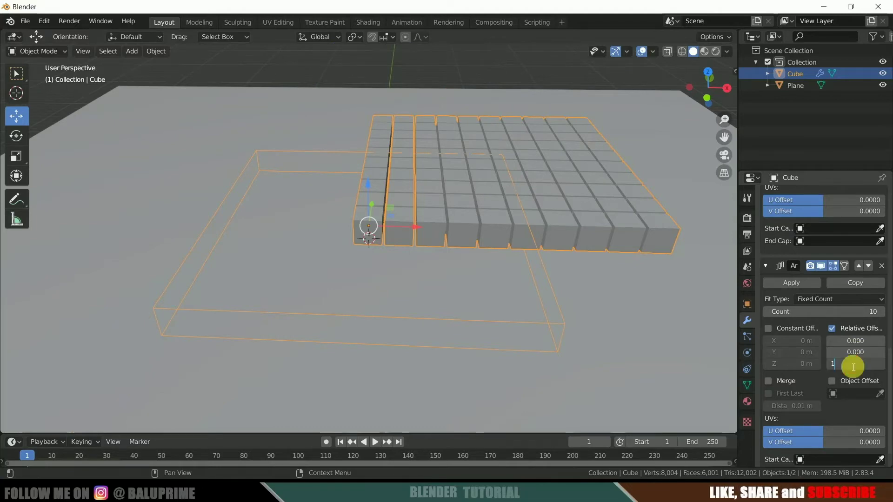
key("Return")
Step: Move the arrayed block of cubes toward the middle of the floor plane, shifting it further along the X axis
middle_click_drag(453, 304, 395, 196)
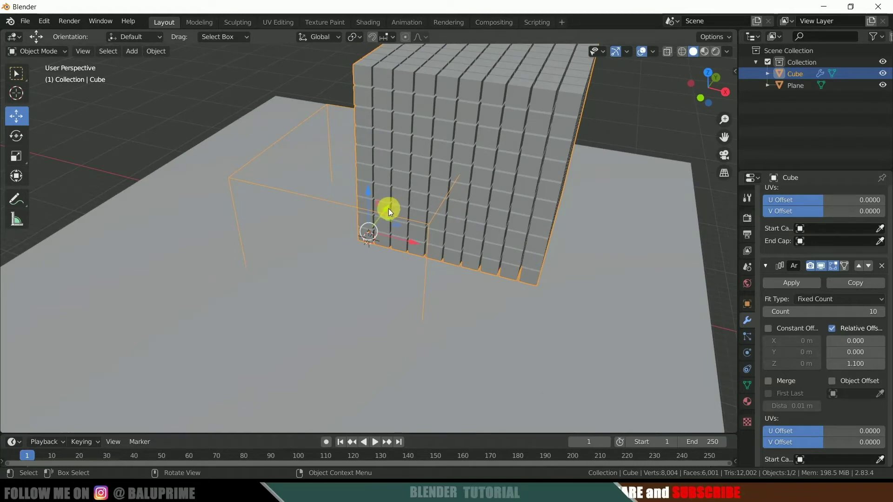
key("g")
left_click(310, 312)
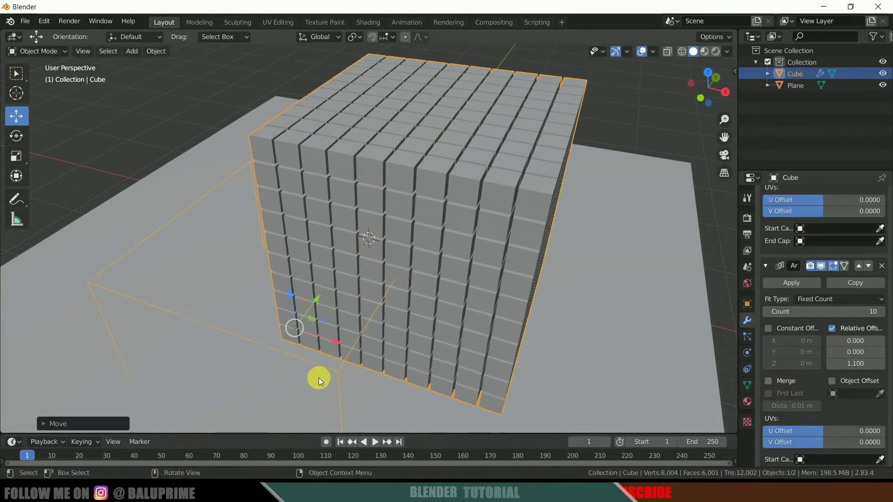
left_click_drag(331, 341, 247, 322)
middle_click_drag(446, 331, 532, 322)
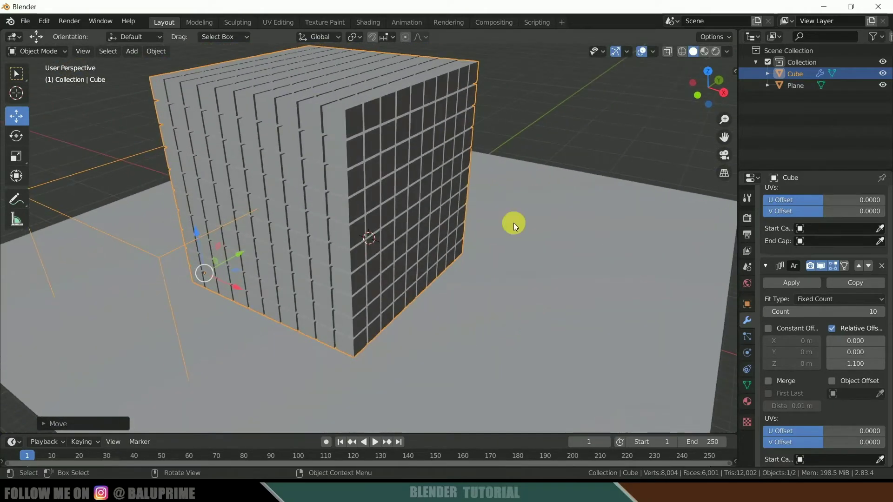
mouse_move(508, 267)
middle_mouse_down()
mouse_move(516, 275)
mouse_move(504, 281)
middle_mouse_up()
Step: Apply all three Array modifiers on the cube
scroll(790, 239, "up", 10)
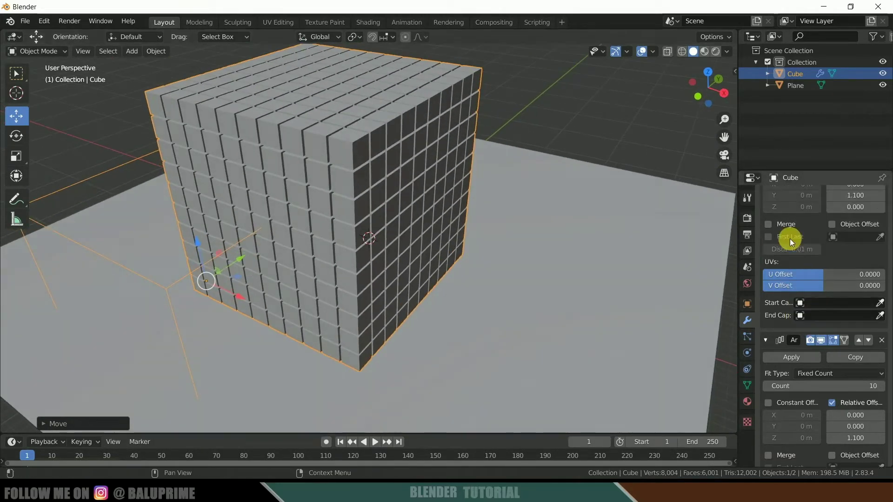
scroll(793, 241, "up", 3)
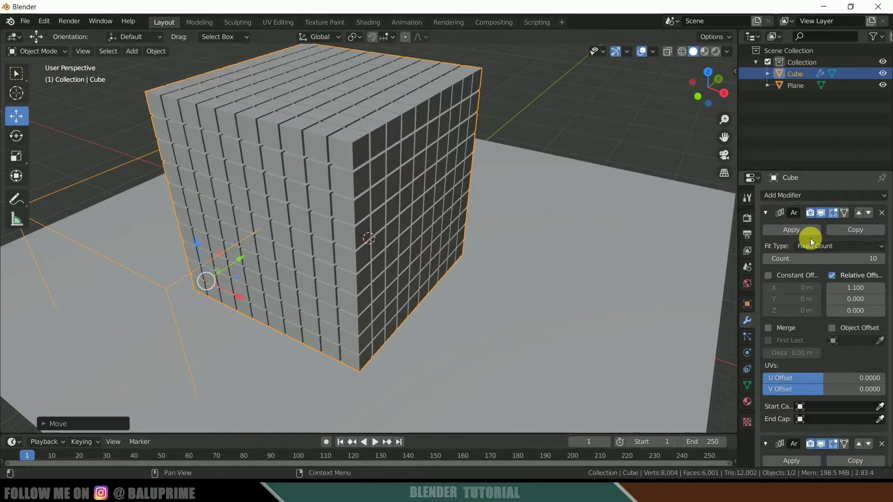
left_click(783, 229)
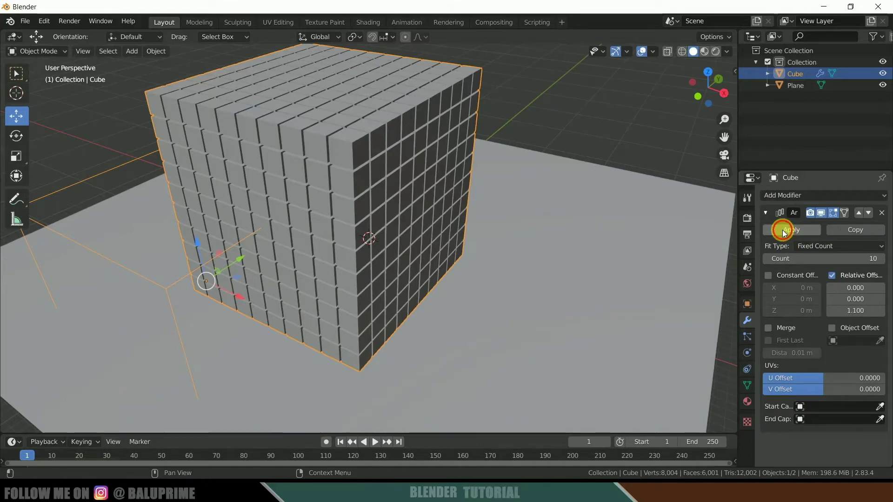
left_click(782, 230)
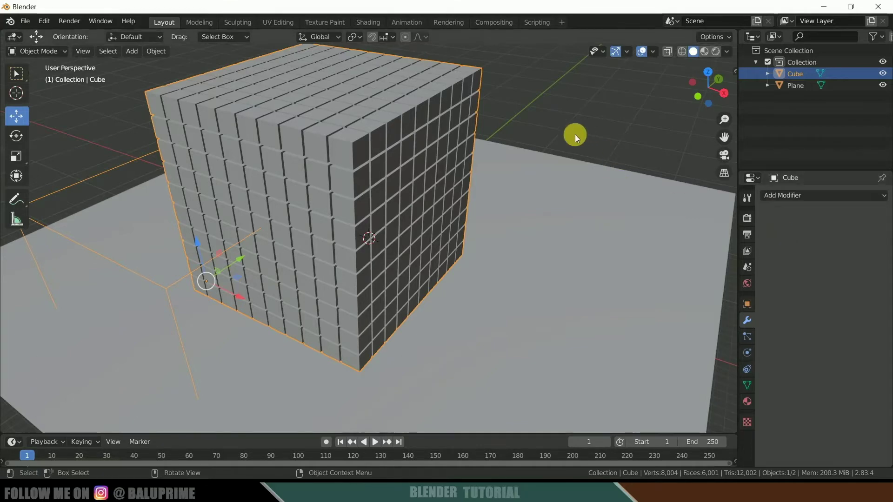
Step: Separate the cube mesh by loose parts in Edit Mode and return to Object Mode
key("Tab")
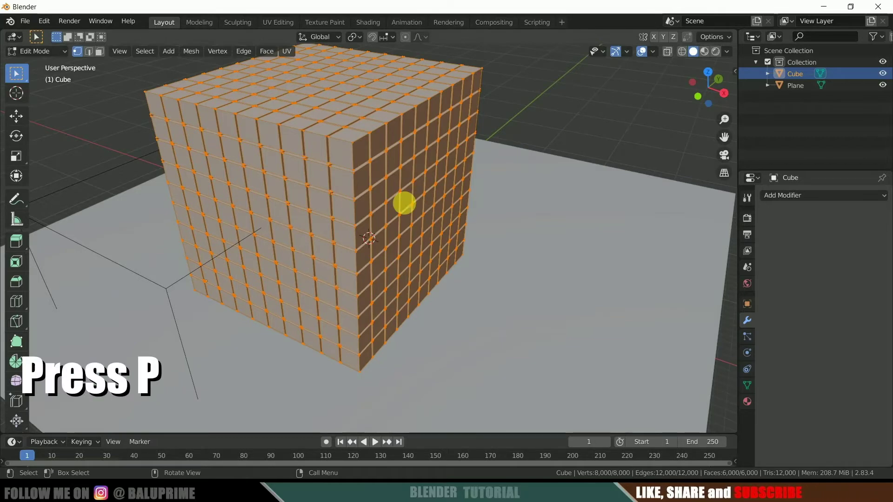
key("p")
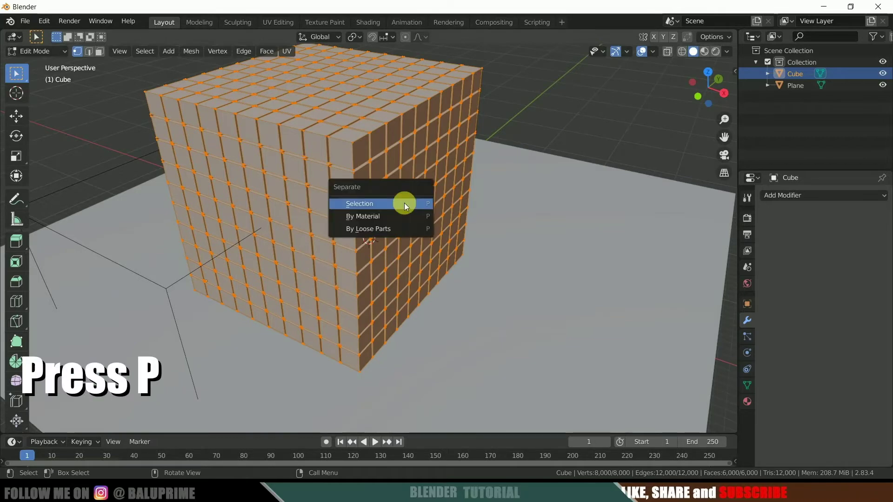
left_click(379, 229)
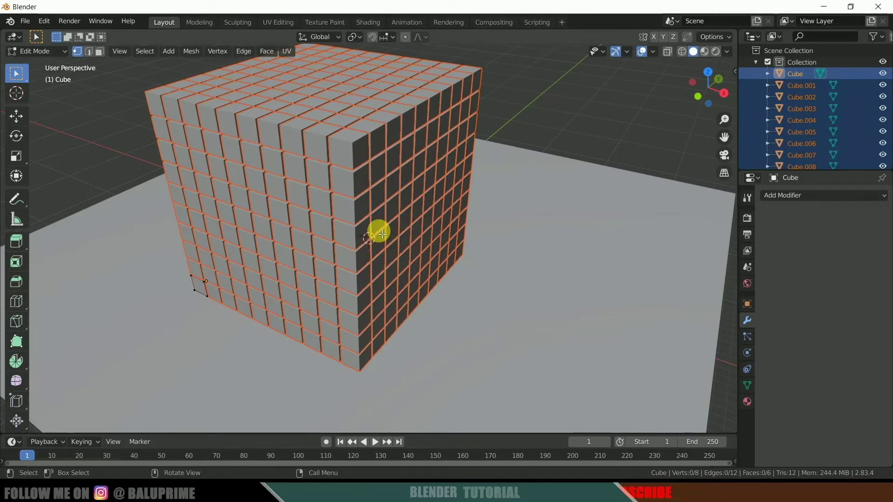
scroll(810, 95, "down", 5)
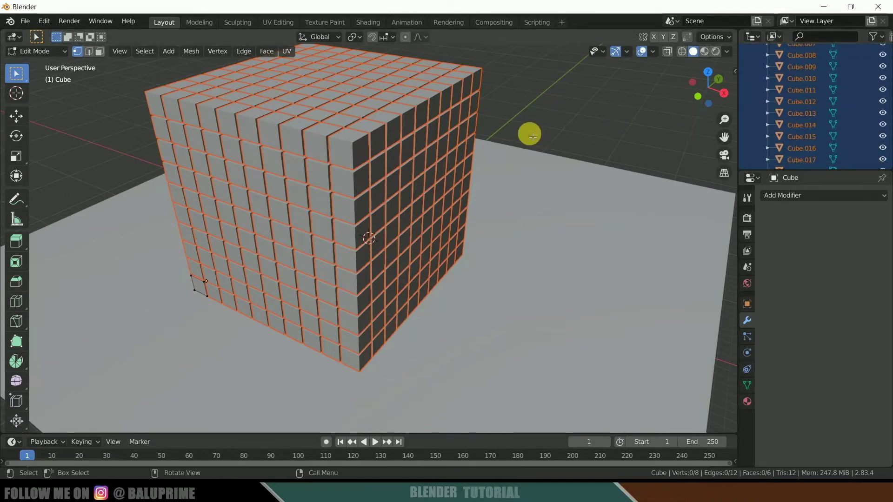
key("Tab")
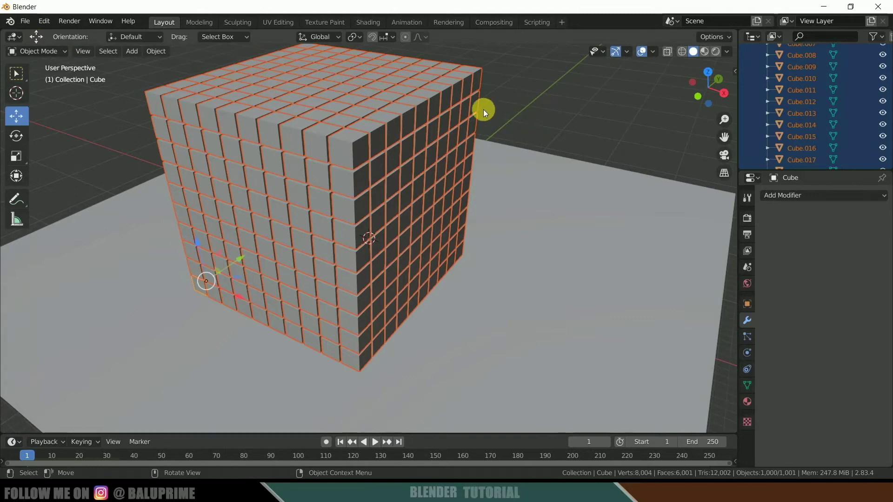
Step: Set the origin of all the selected small cubes to their own geometry
left_click(161, 52)
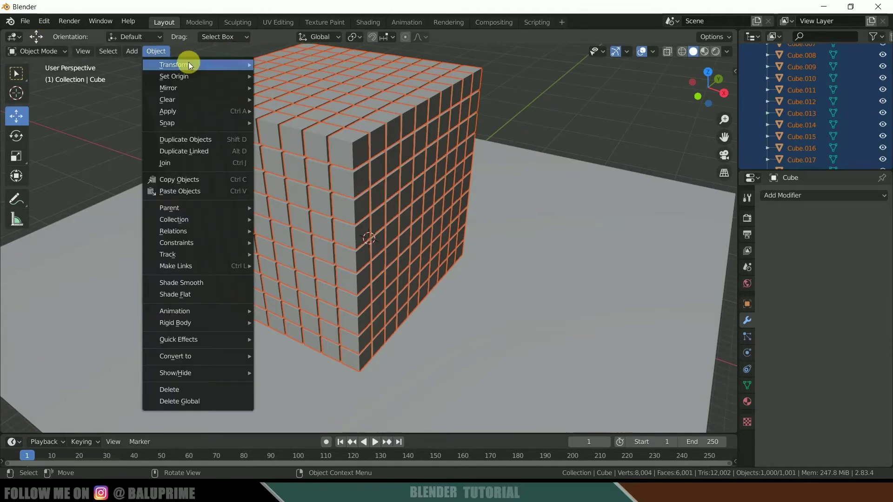
mouse_move(189, 76)
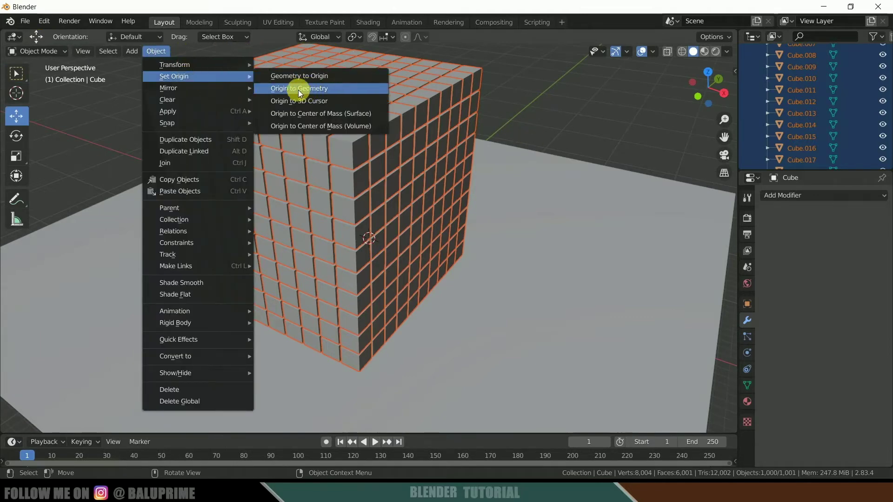
left_click(313, 90)
mouse_move(624, 224)
middle_mouse_down()
mouse_move(595, 233)
mouse_move(614, 238)
mouse_move(622, 228)
middle_mouse_up()
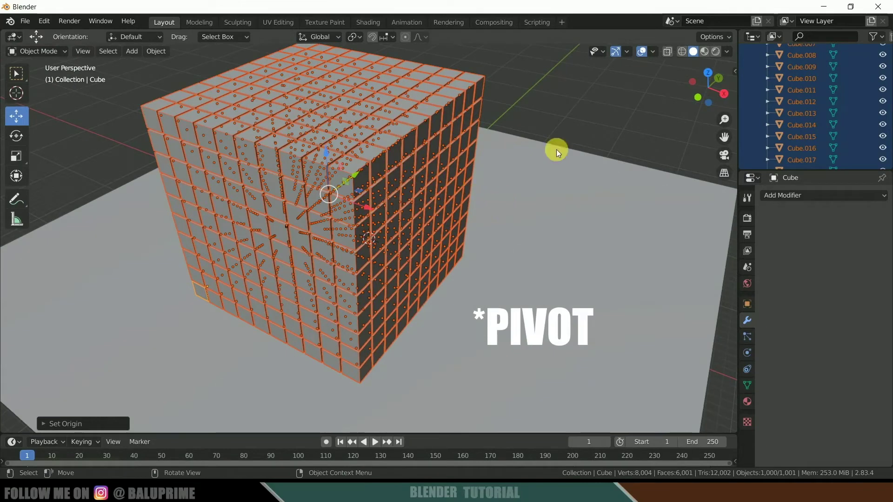
Step: Test a single cube by shifting the block's upper back corner cube along the X axis, and undo the move
left_click(554, 96)
left_click(479, 85)
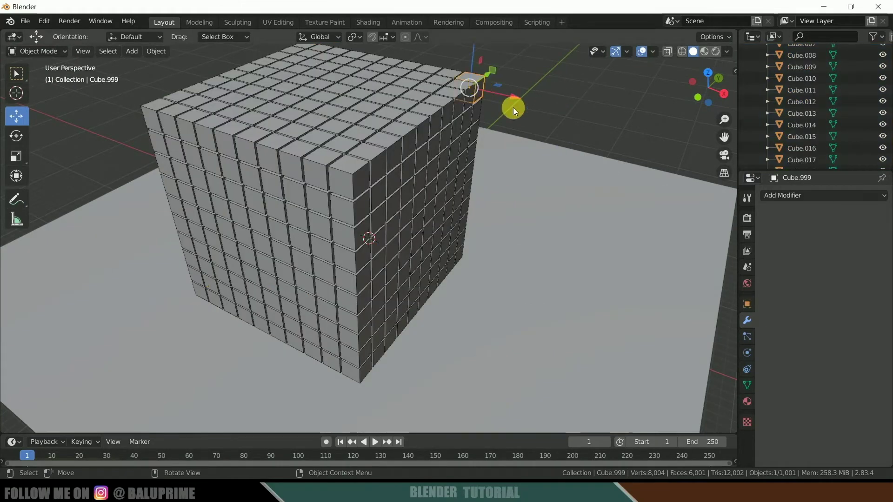
left_click_drag(508, 97, 536, 104)
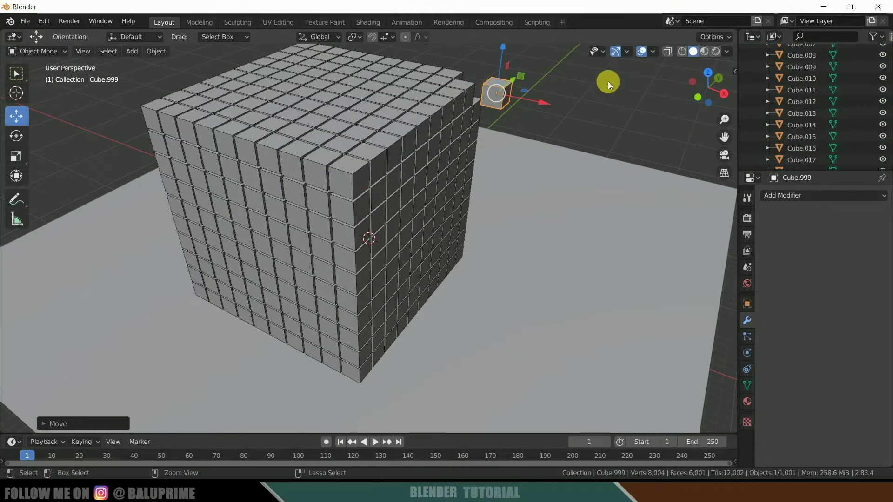
key("ctrl+z")
Step: Play the rigid body simulation of the whole block on the floor plane and stop the playback
middle_click_drag(619, 158, 613, 176)
scroll(615, 188, "down", 2)
left_click(376, 442)
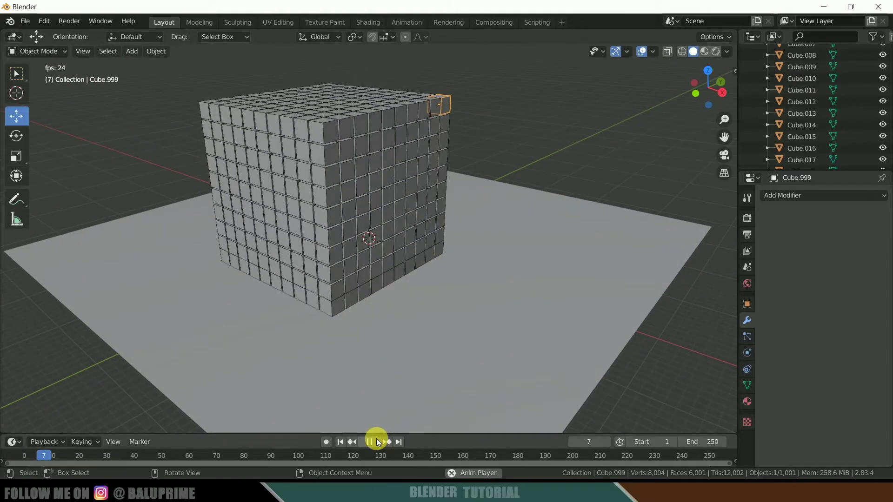
left_click(377, 442)
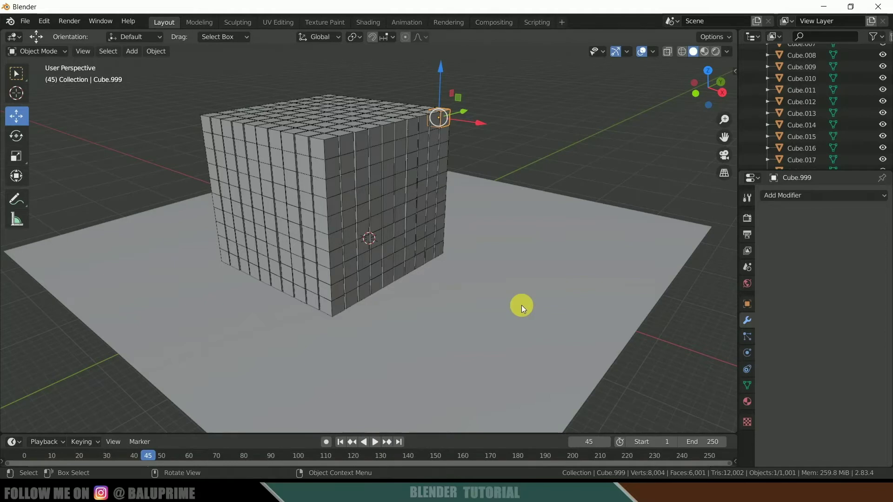
Step: Add a UV sphere, raise it well above the block and shift it along the Y axis over the block's centre
left_click(132, 51)
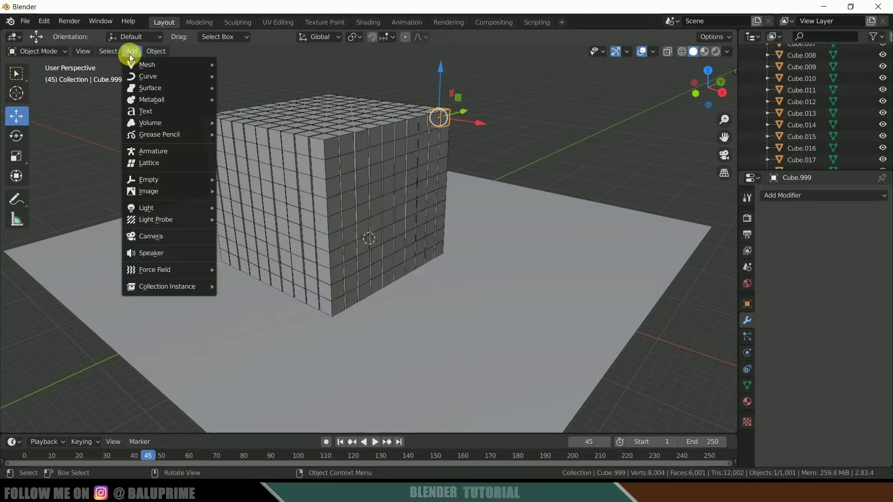
mouse_move(131, 66)
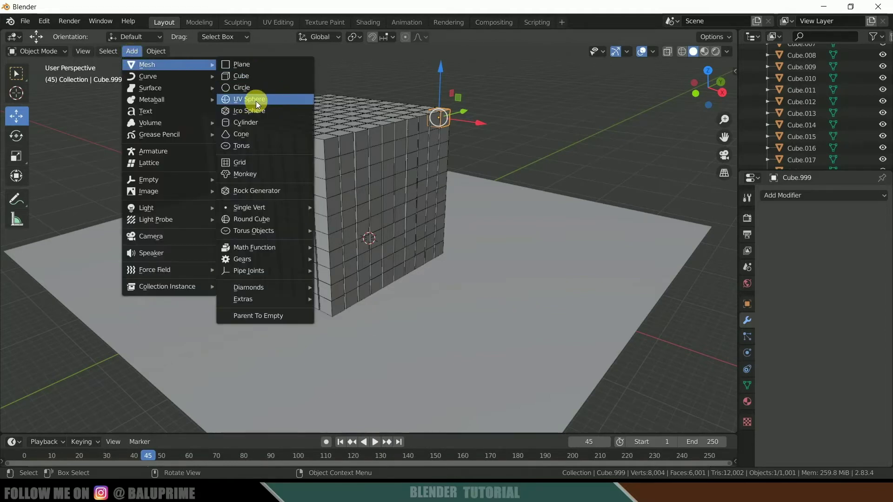
left_click(280, 101)
scroll(543, 244, "down", 4)
left_click_drag(372, 199, 361, 49)
middle_click_drag(497, 193, 443, 261)
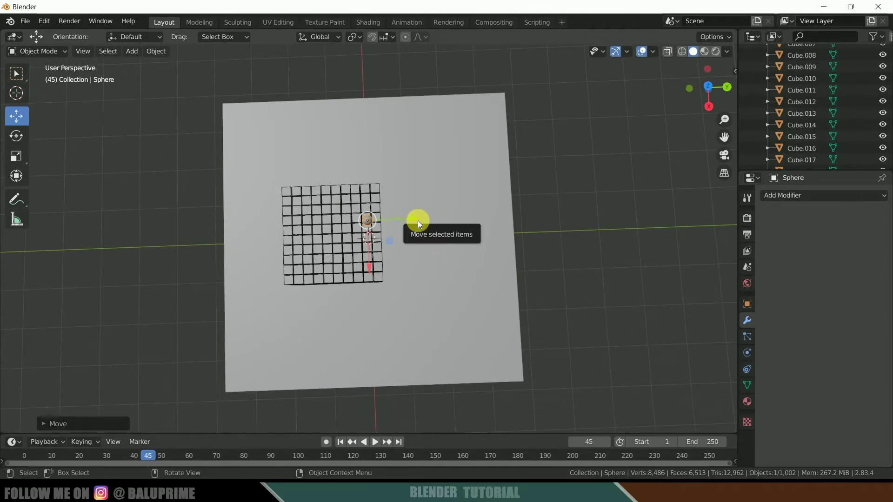
left_click_drag(417, 220, 381, 240)
Step: Scale the sphere up to a little over half the block's width and shade it smooth
left_click(504, 294)
middle_click_drag(342, 226, 345, 119)
left_click_drag(305, 85, 361, 126)
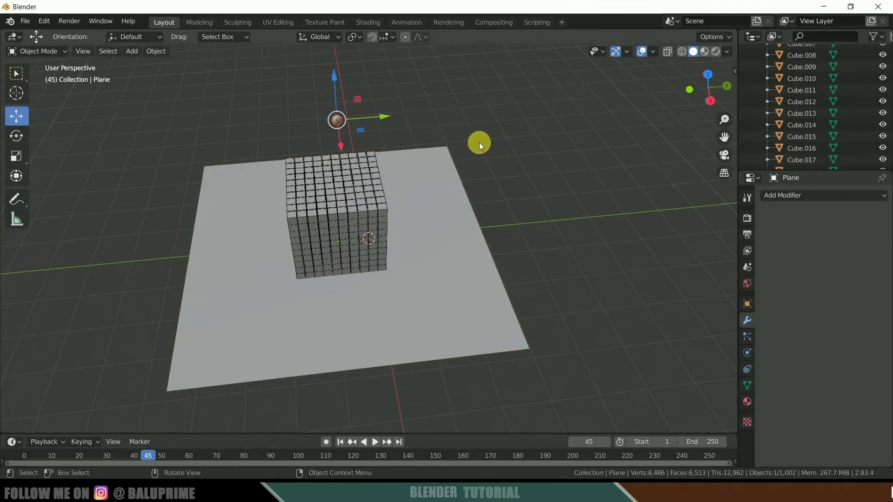
key("s")
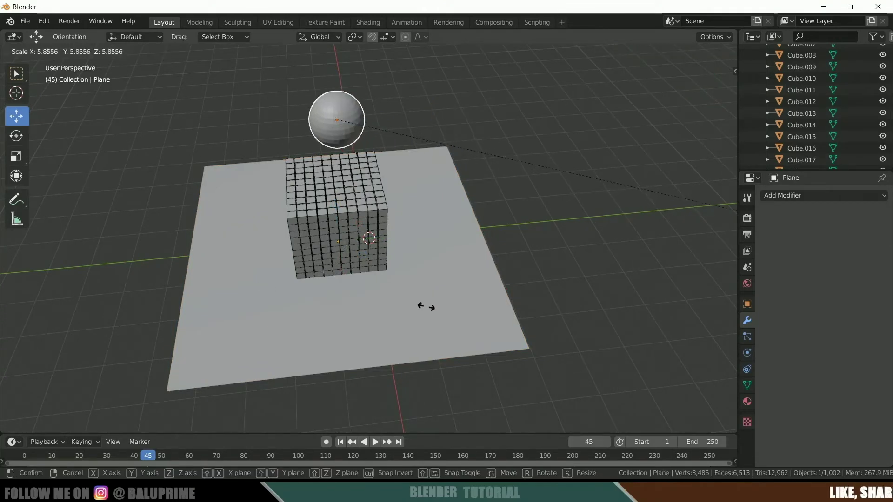
left_click(387, 300)
middle_click_drag(465, 282, 514, 268)
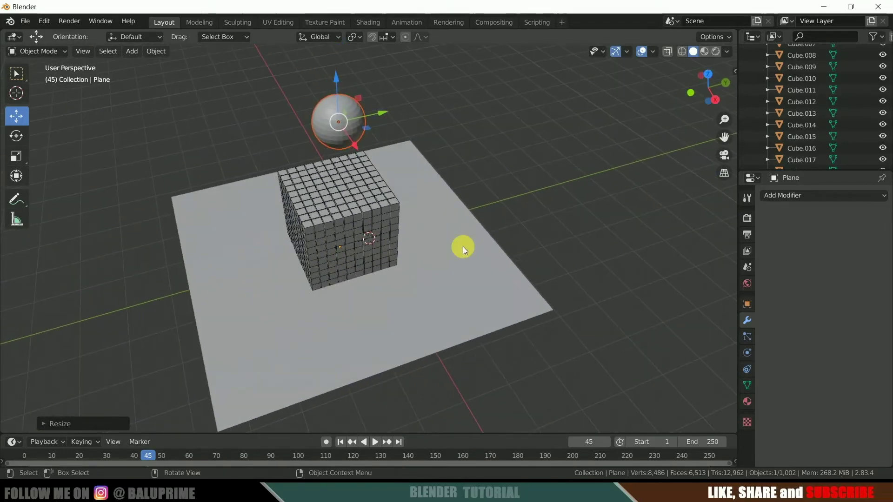
right_click(320, 114)
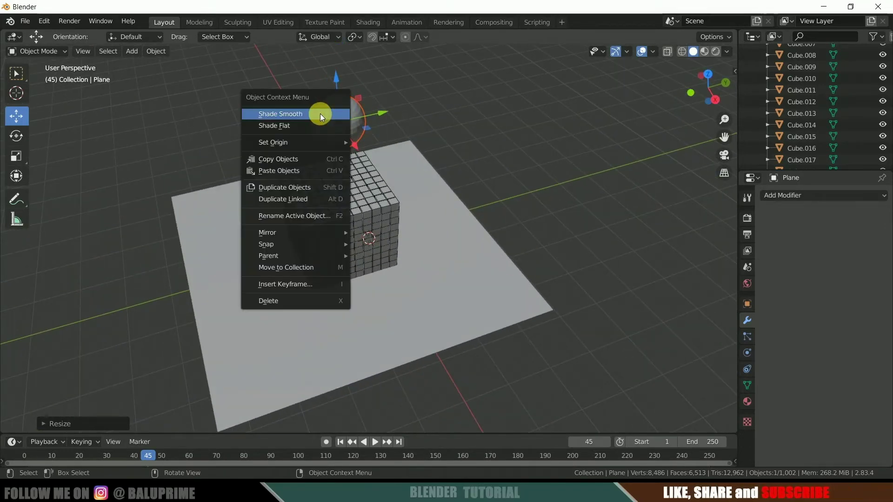
left_click(288, 114)
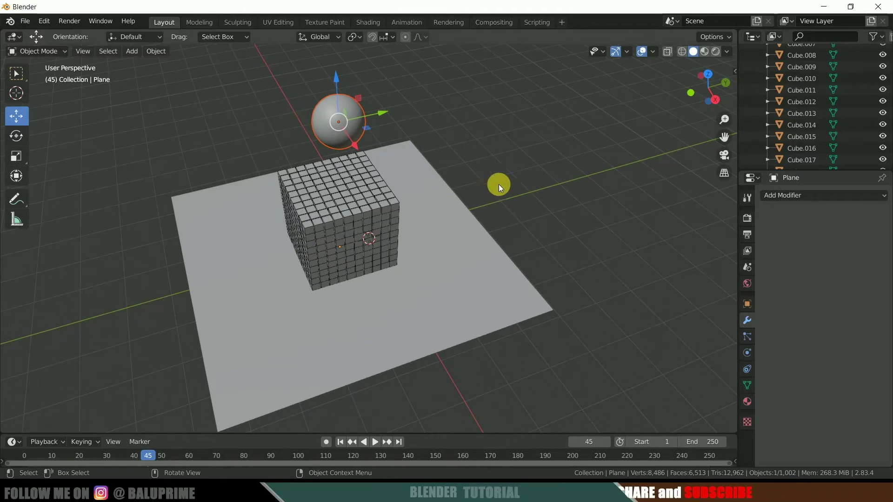
Step: Make the sphere the active object and add rigid body physics of type Active to it
left_click(747, 352)
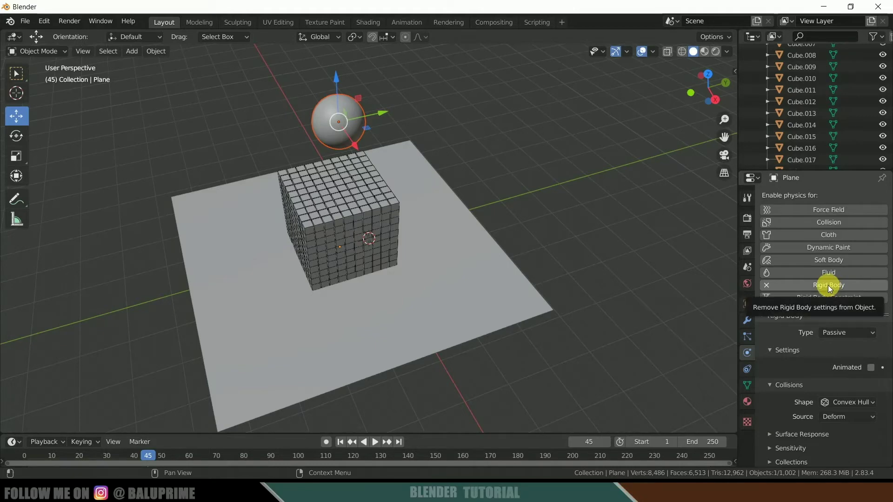
left_click(470, 158)
middle_click_drag(517, 145, 529, 121)
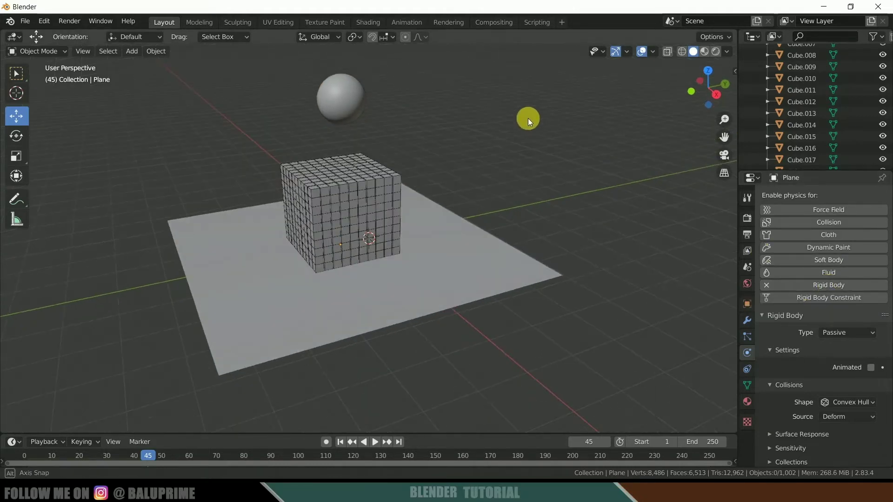
left_click(329, 96)
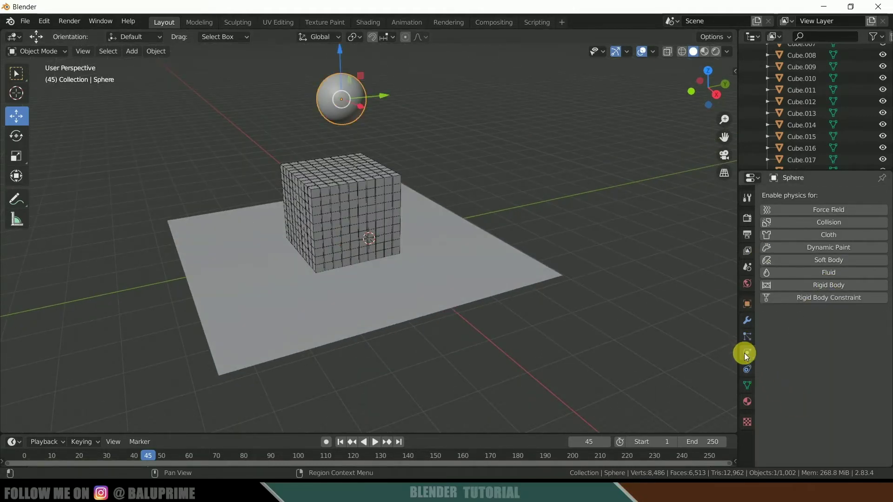
left_click(820, 285)
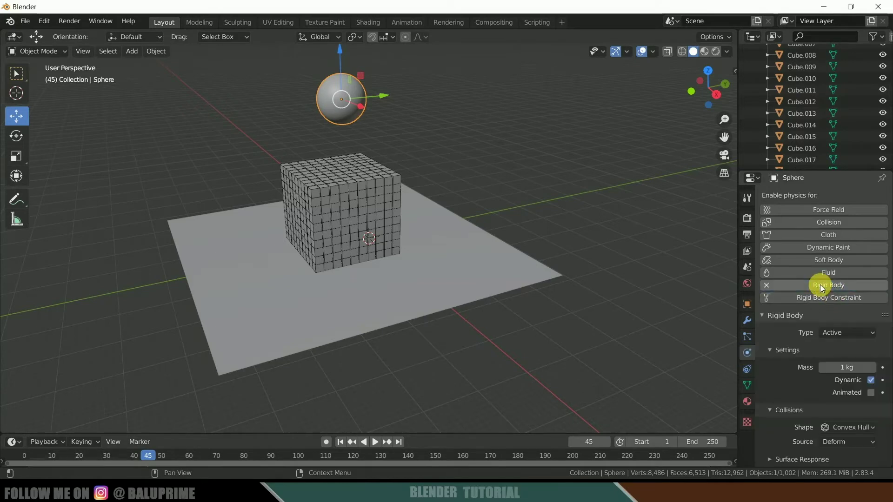
left_click(846, 333)
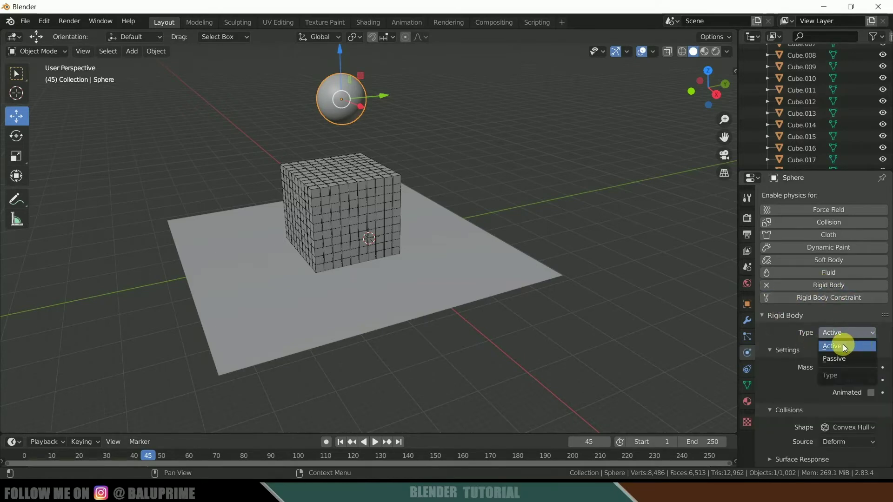
left_click(843, 345)
Step: Set the sphere's rigid body mass to 50 kg and its collision shape to Sphere
left_click(836, 371)
key("Return")
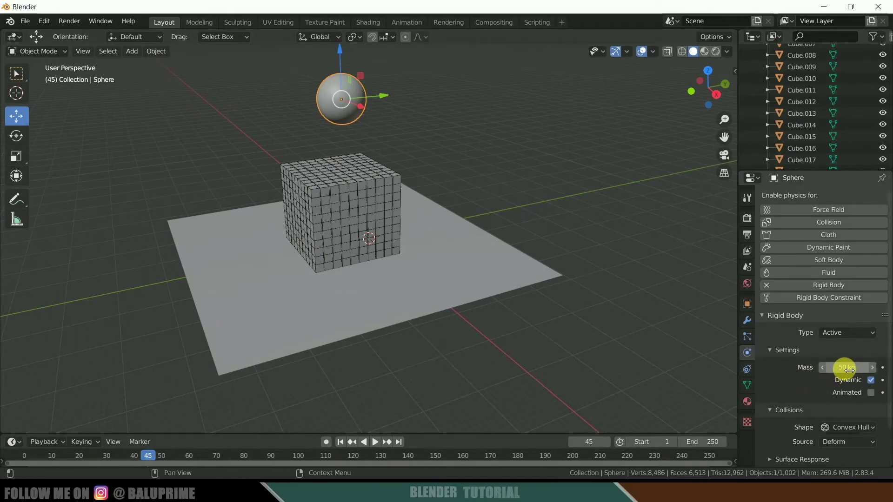
left_click(820, 427)
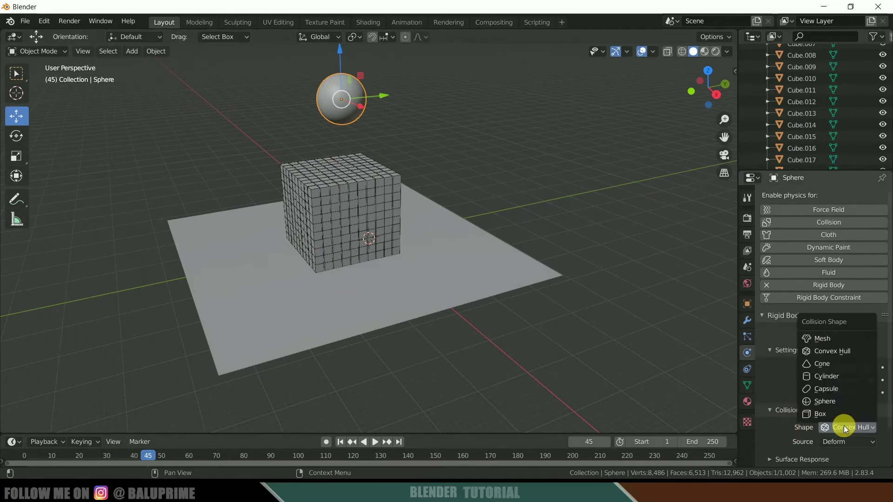
left_click(824, 402)
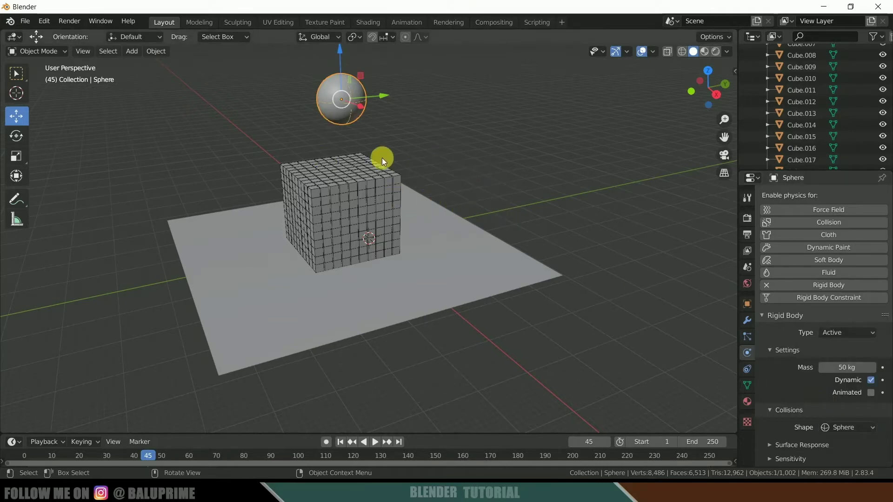
Step: Play the simulation of the sphere dropping onto the block, stop it and return to frame 1
left_click(376, 442)
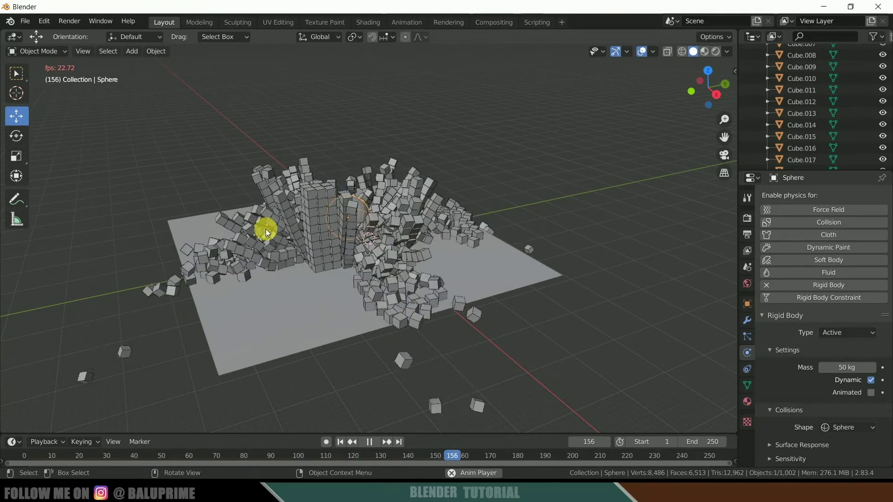
left_click(370, 442)
left_click(340, 442)
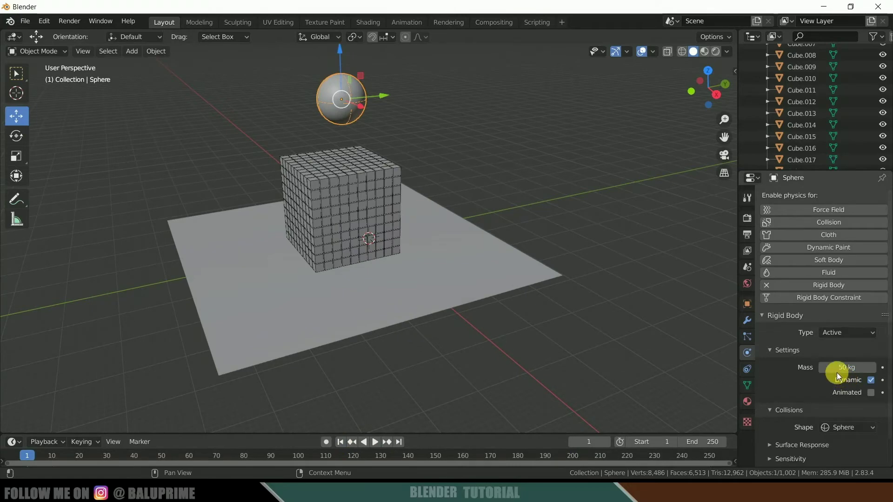
Step: Set the sphere's mass to 200 kg and play the collision simulation again before stopping it
left_click(842, 371)
type("200")
key("Return")
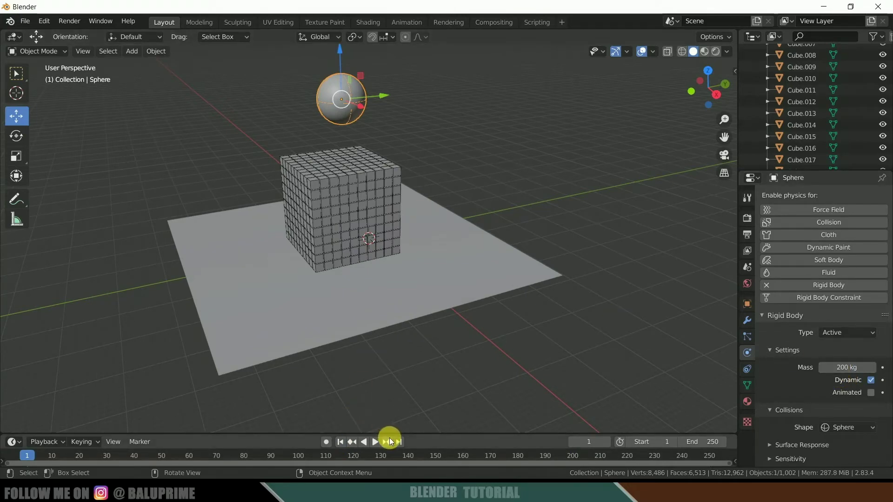
left_click(376, 442)
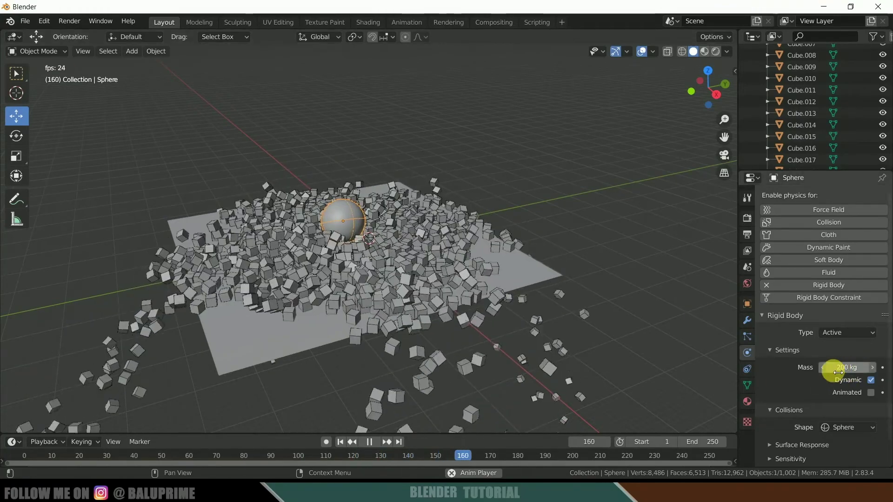
left_click(370, 442)
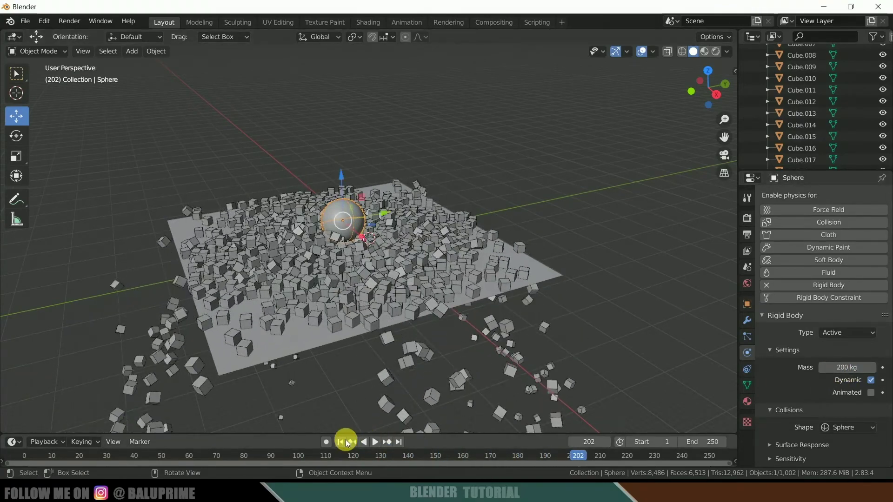
Step: Switch the viewport to rendered shading, return the animation to frame 1 and deselect everything
left_click(717, 52)
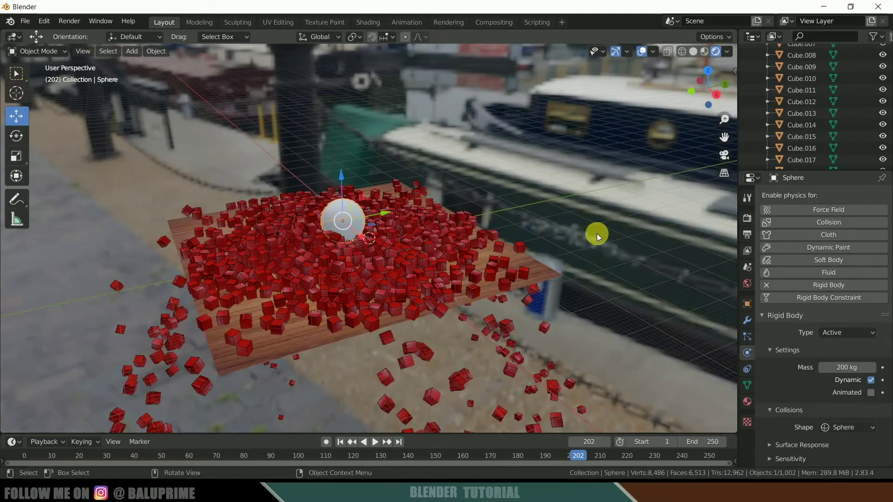
middle_click_drag(590, 227, 577, 213)
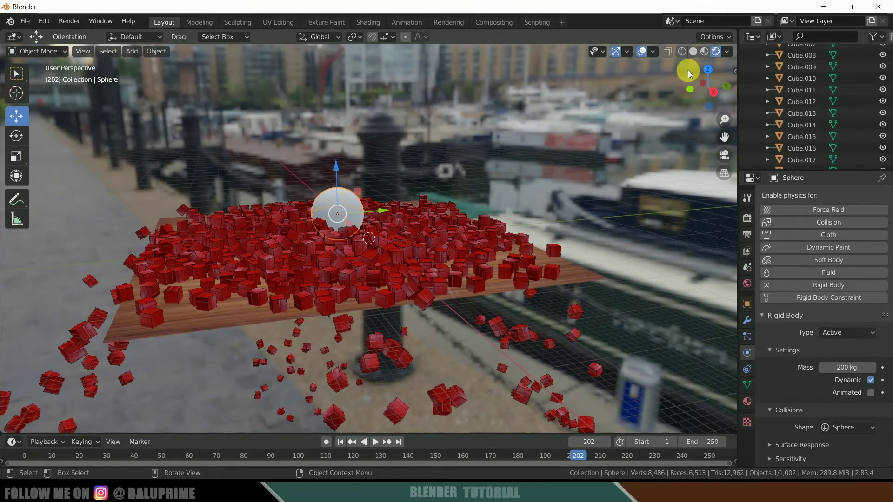
left_click(344, 445)
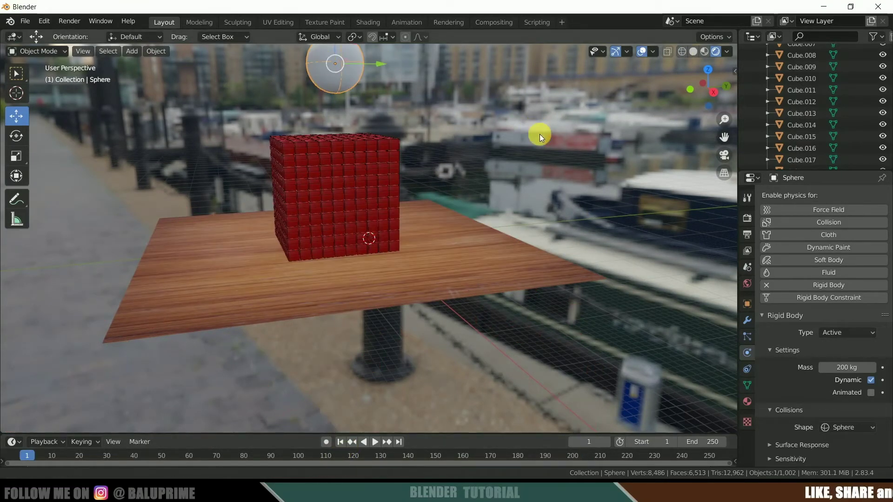
scroll(505, 170, "up", 3)
key("alt+a")
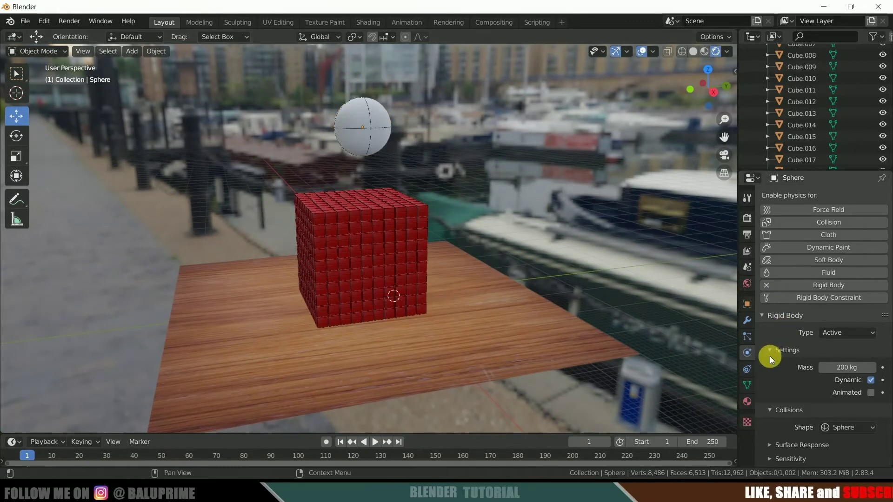
left_click(748, 403)
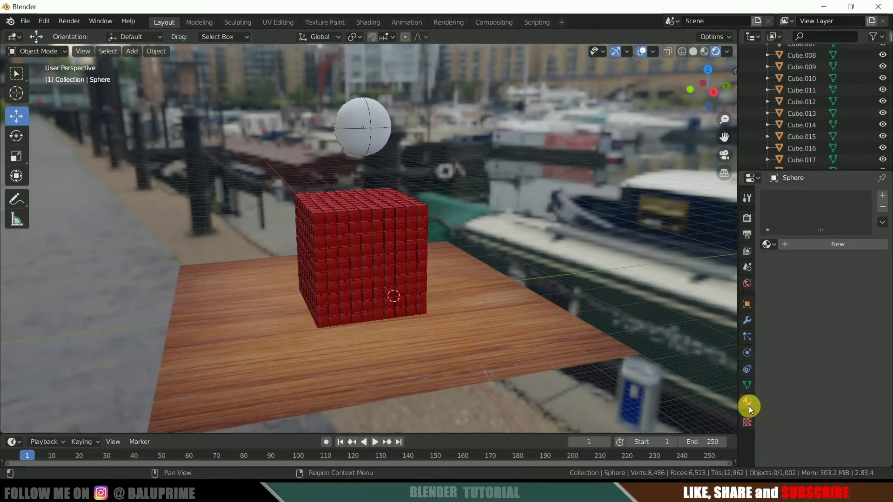
left_click(827, 245)
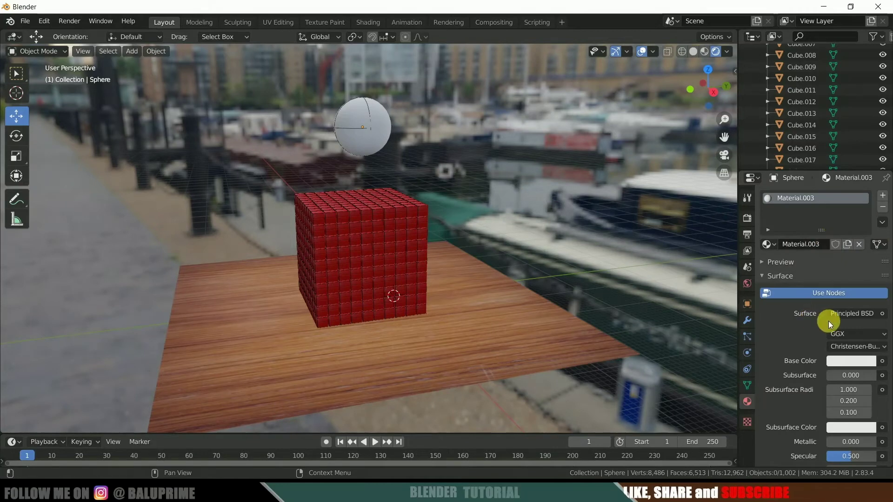
left_click(842, 315)
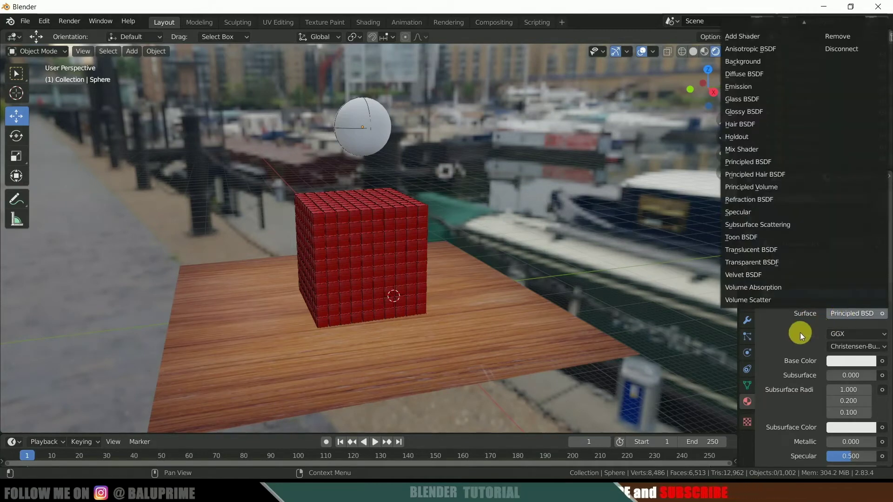
left_click(858, 244)
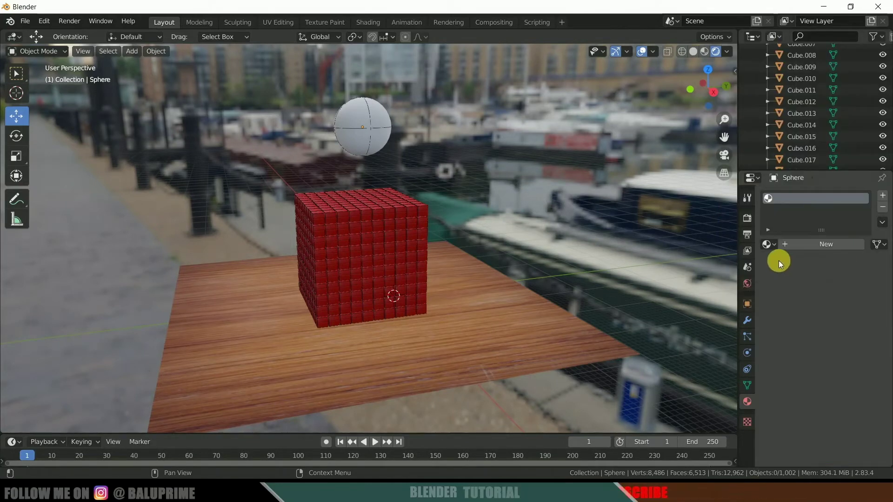
Step: Assign the cubes' red wood Material.002 to the sphere and make it a separate single-user copy
left_click(769, 244)
left_click(678, 285)
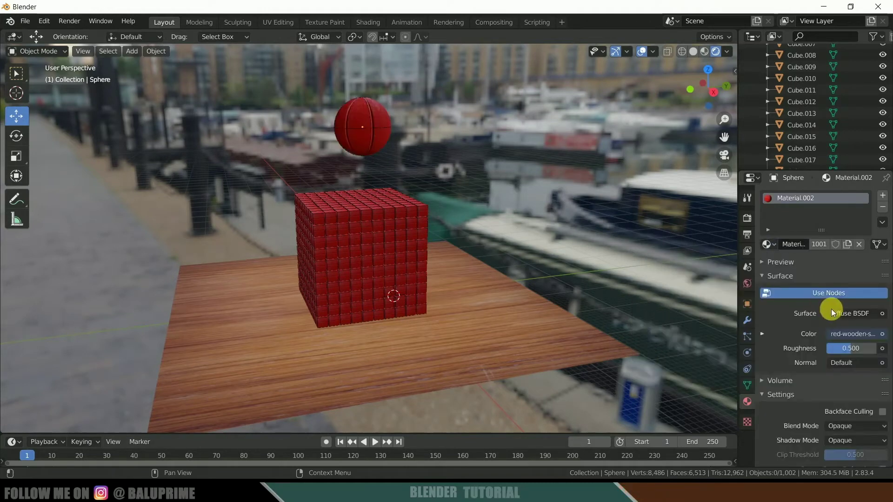
left_click(819, 245)
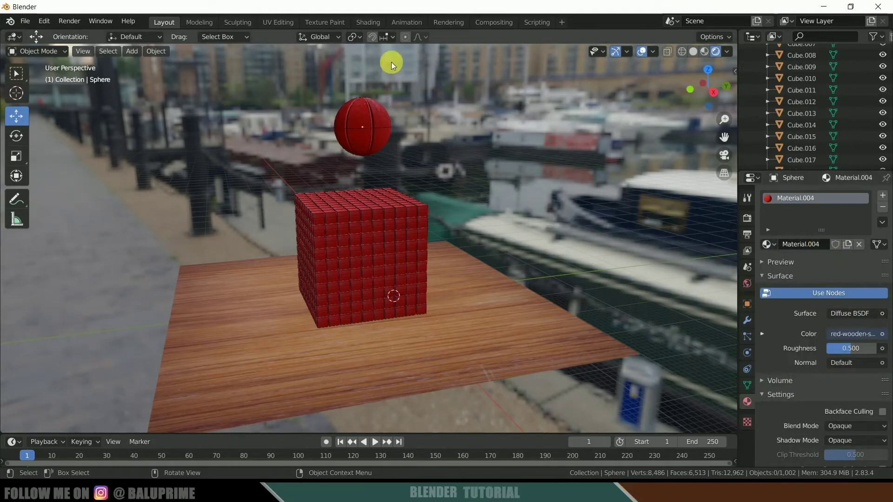
Step: Replace the image texture in the sphere's material with Amber buddha.jpg from the TEXTURES\metal folder and return to the Layout workspace
left_click(370, 22)
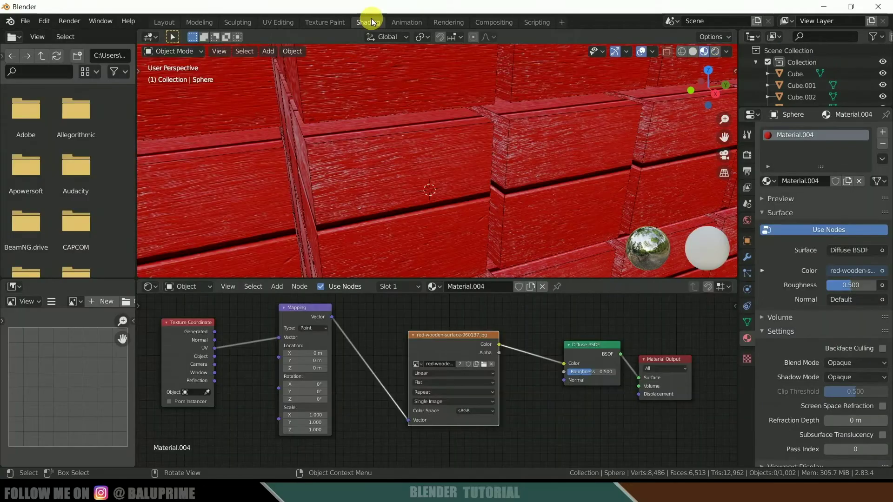
left_click(485, 364)
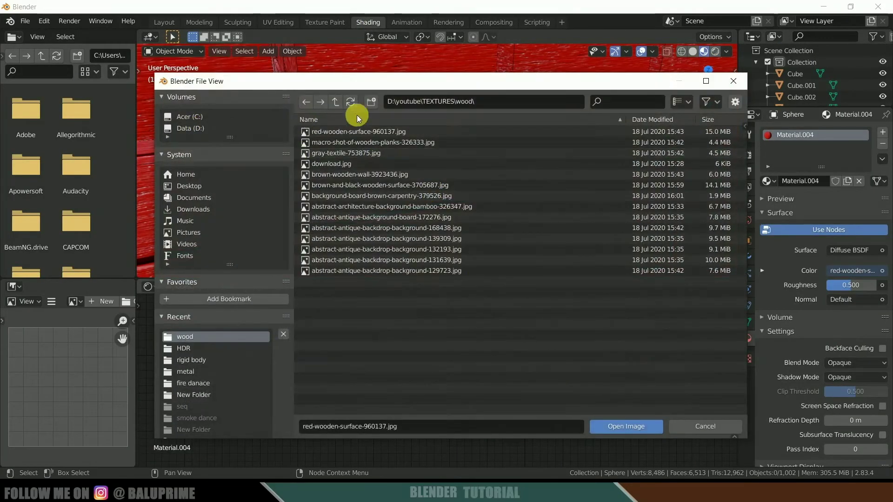
left_click(335, 102)
left_click(344, 142)
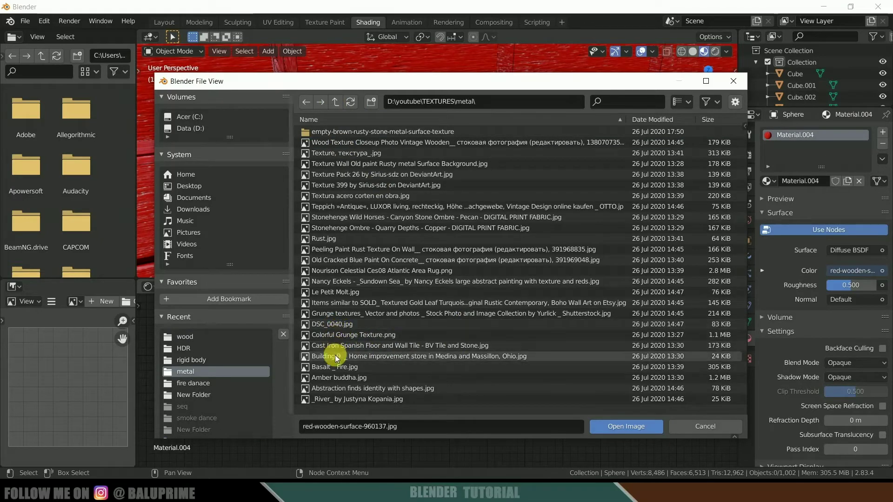
left_click(328, 378)
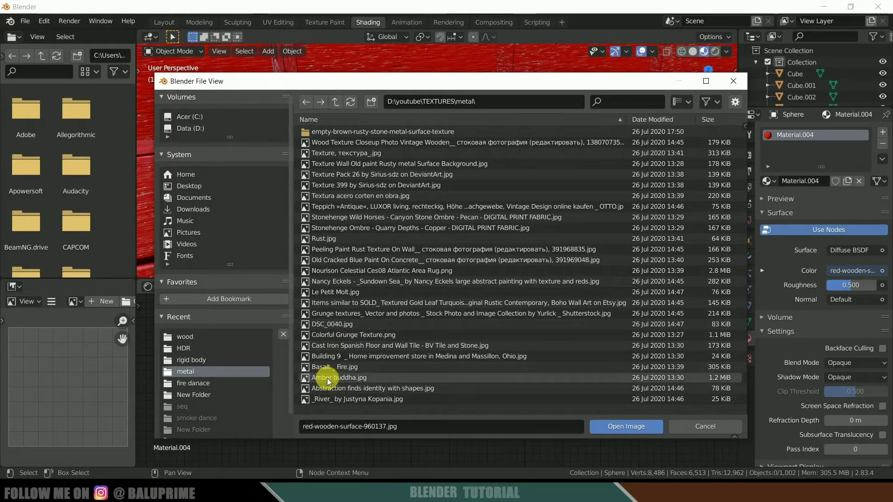
left_click(626, 427)
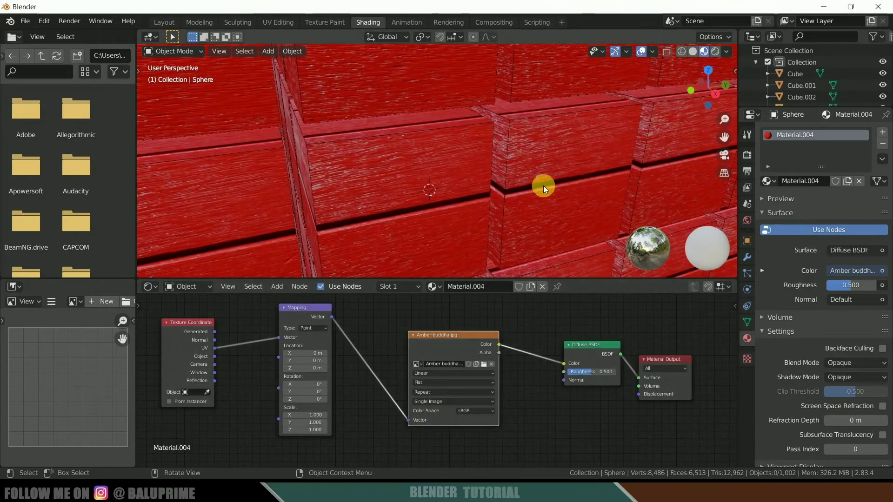
left_click(167, 23)
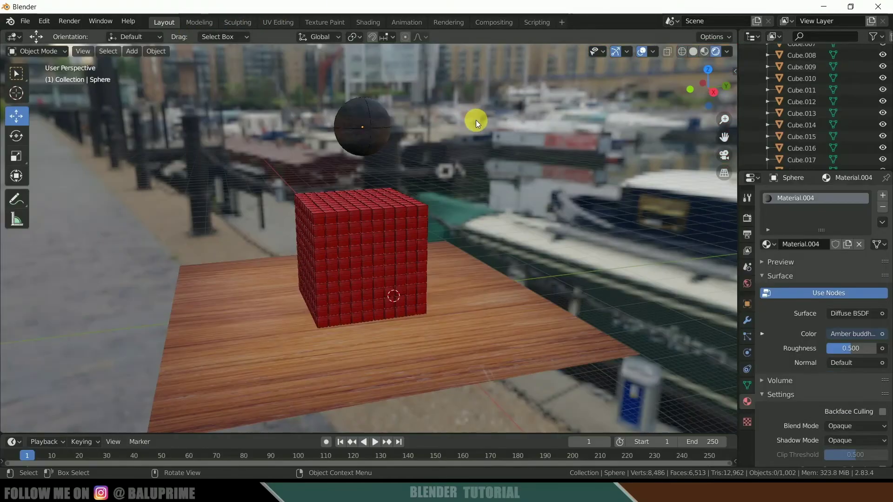
middle_click_drag(453, 153, 326, 214)
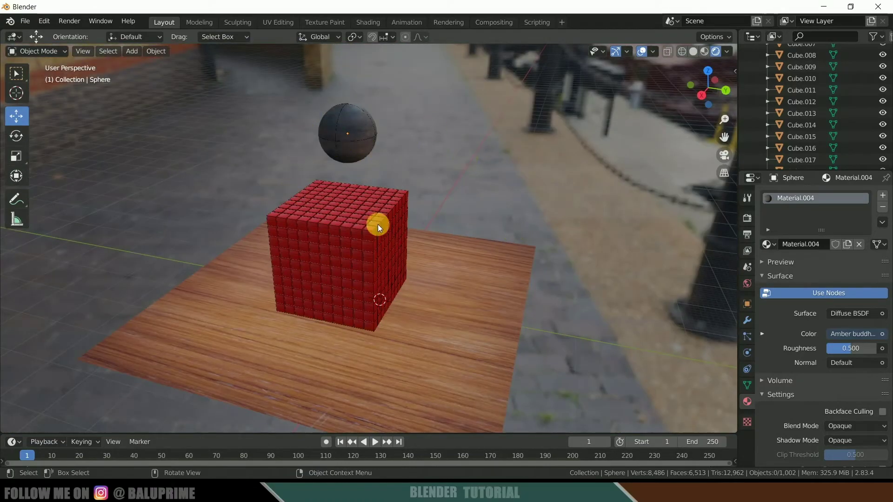
Step: Bake the Rigid Body World cache for frames 1 to 250
left_click(367, 124)
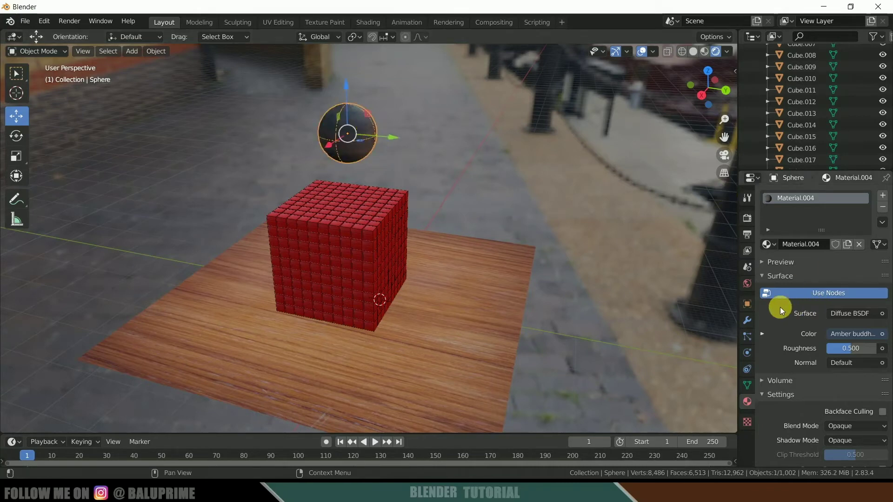
left_click(746, 269)
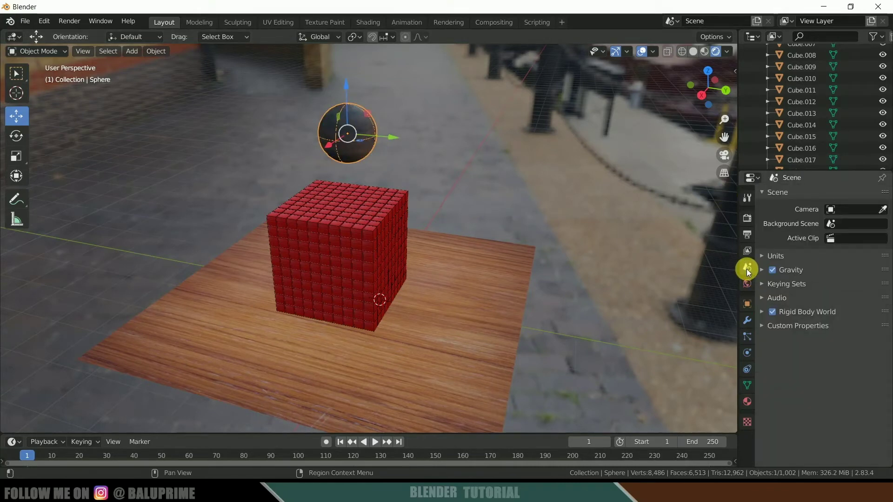
left_click(762, 311)
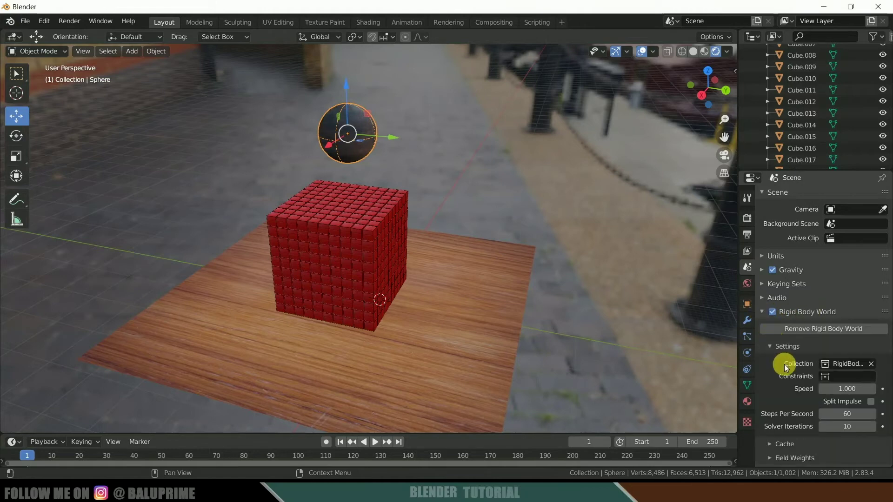
scroll(784, 363, "down", 1)
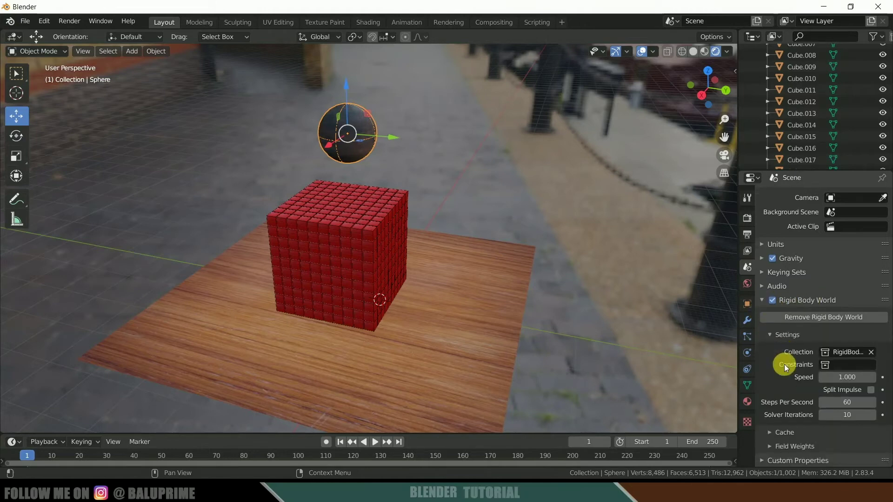
left_click(772, 433)
scroll(781, 417, "down", 7)
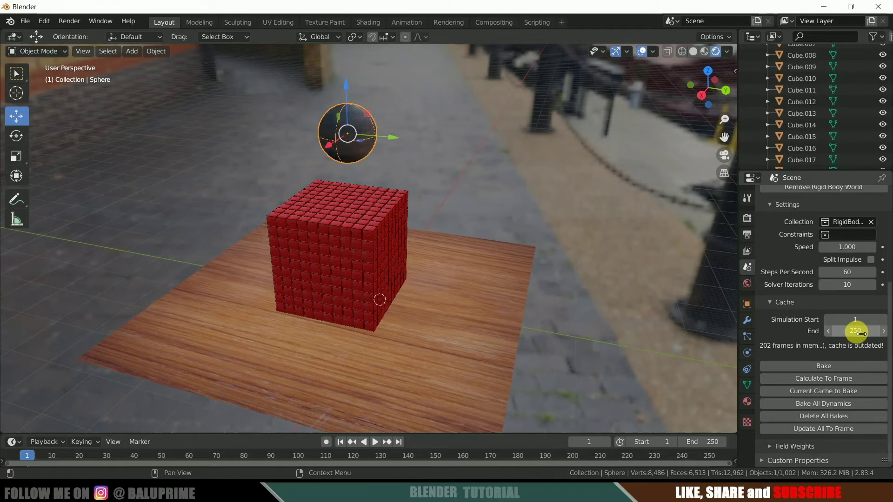
left_click(823, 366)
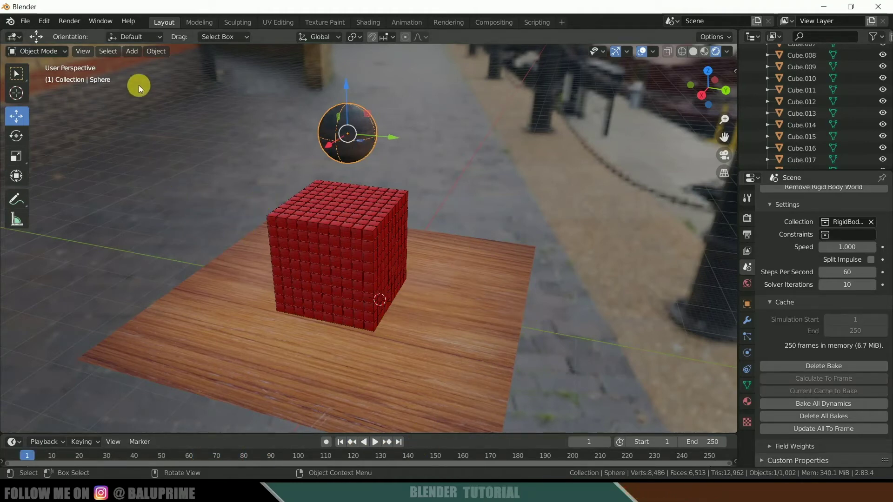
Step: Add a camera to the scene and align it to the current view
left_click(130, 52)
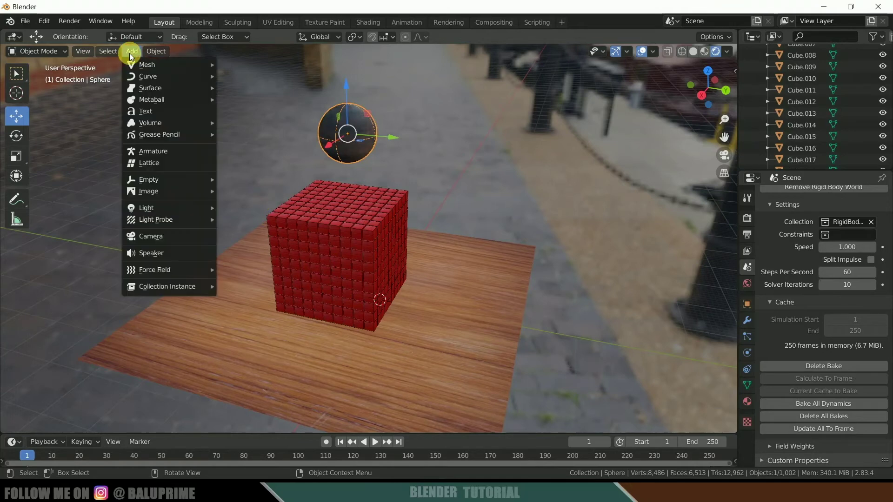
left_click(177, 232)
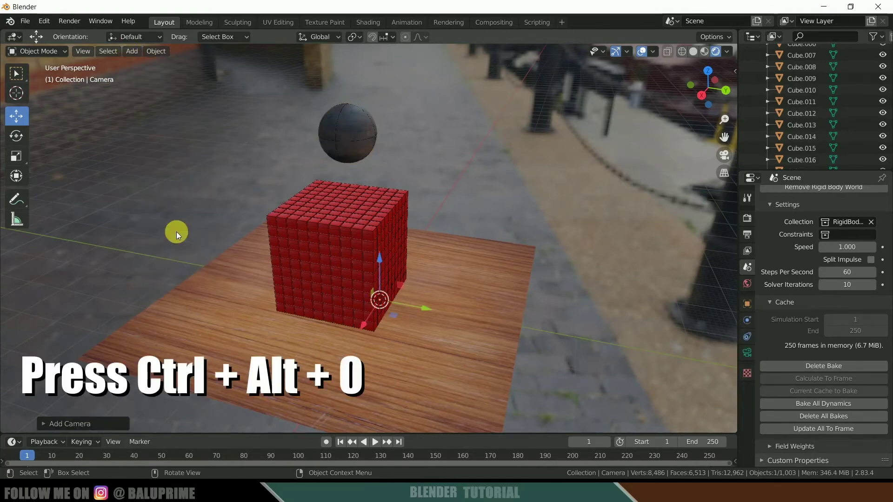
key("ctrl+alt+KP_0")
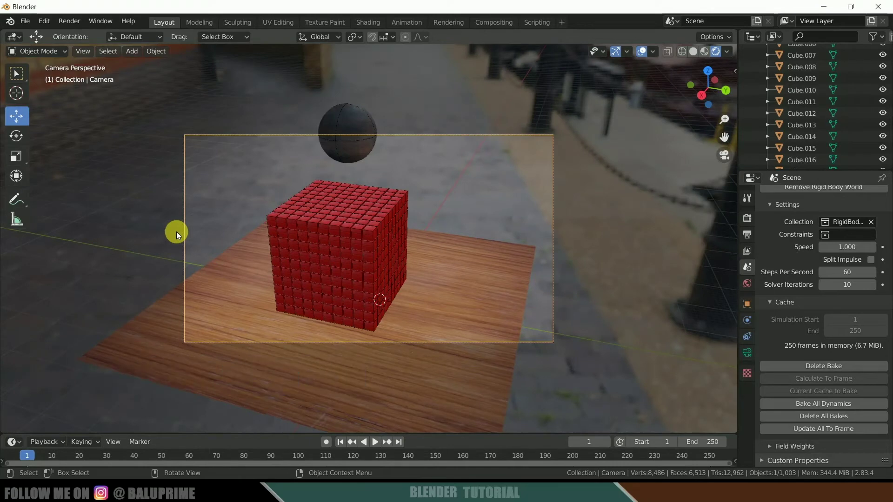
Step: Lock the camera to the view and reframe it lower and closer to the cube block
left_click(736, 72)
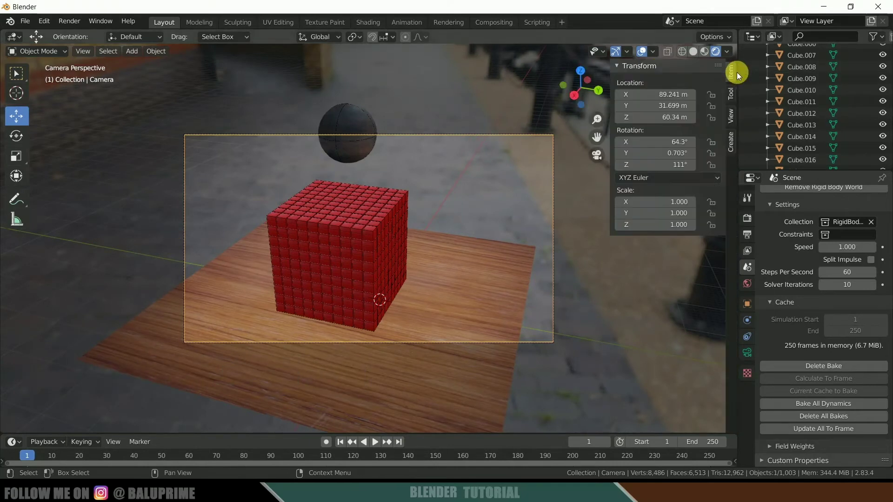
left_click(731, 115)
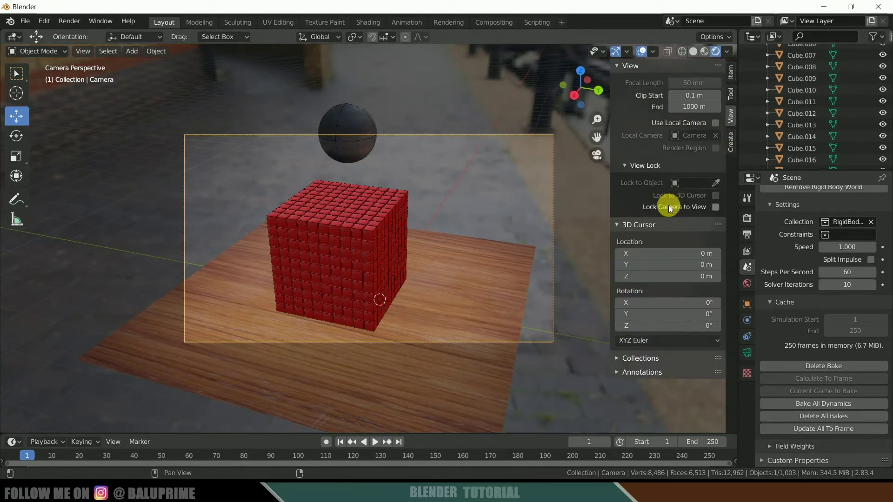
left_click(715, 207)
mouse_move(467, 265)
middle_mouse_down()
mouse_move(489, 246)
mouse_move(554, 252)
mouse_move(541, 269)
mouse_move(476, 268)
middle_mouse_up()
Step: Scale up the wooden floor plane so it extends beyond the camera frame, and pull the camera back slightly
left_click(476, 267)
key("s")
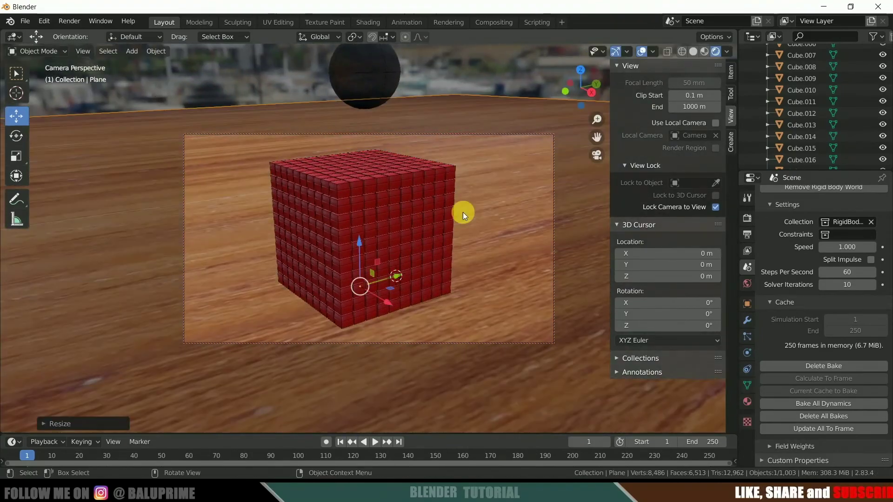
left_click(512, 267)
scroll(507, 267, "down", 1)
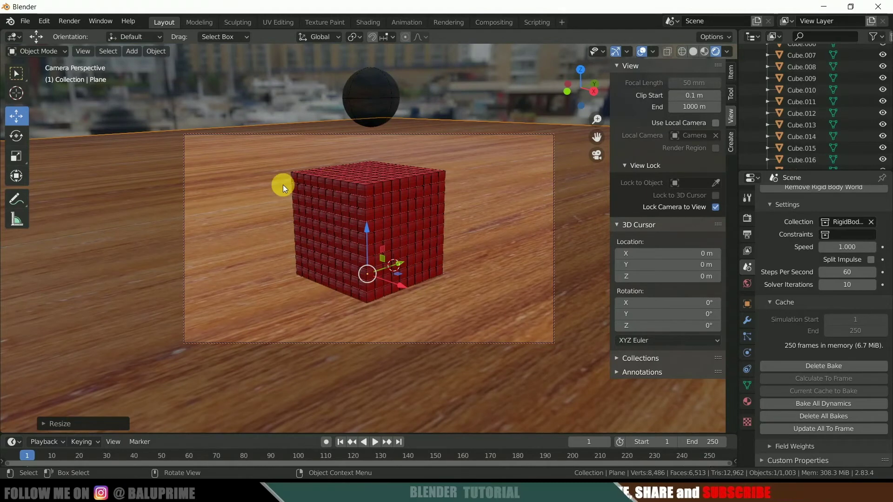
Step: Set the render engine to Cycles with GPU Compute as the device
left_click(747, 217)
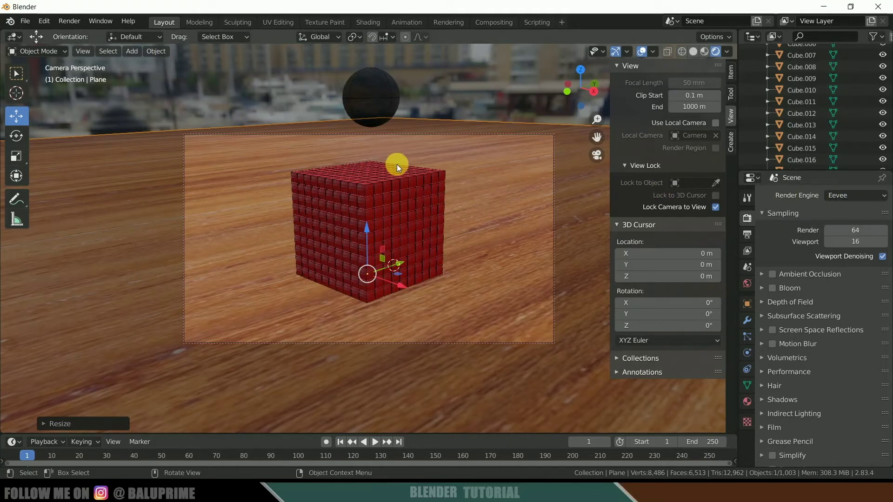
left_click(845, 196)
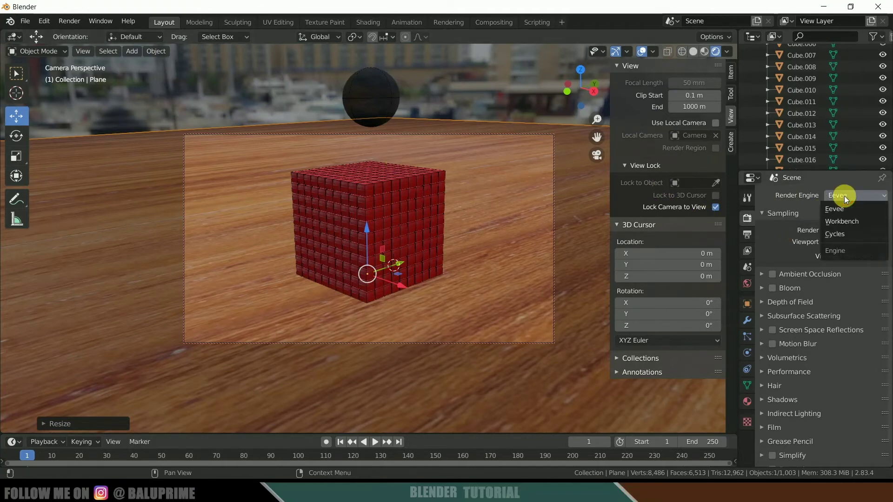
left_click(833, 235)
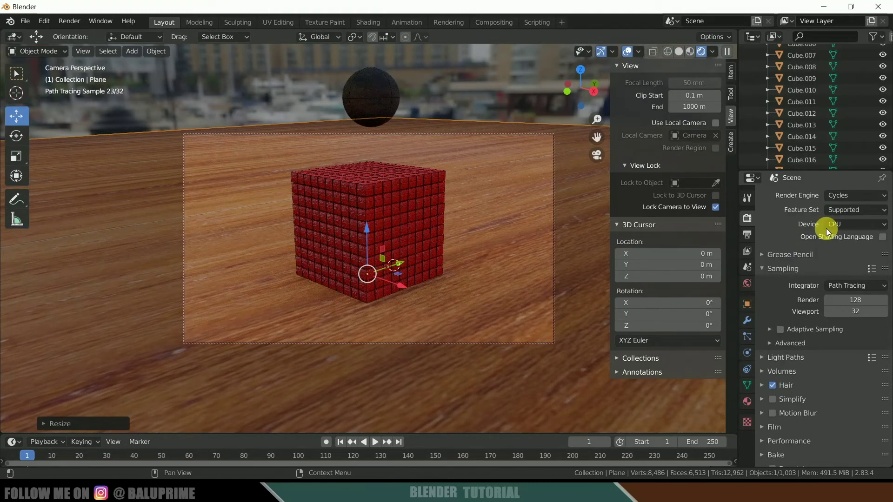
left_click(845, 224)
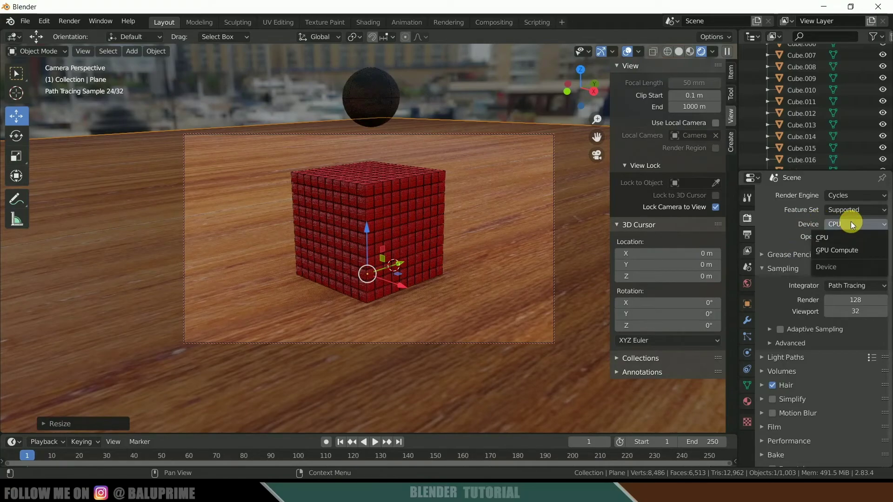
left_click(832, 250)
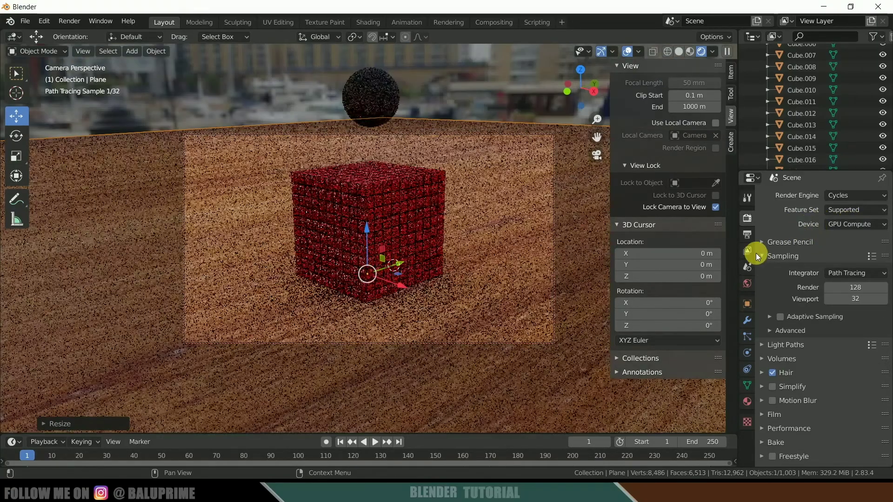
Step: Enable Denoising for the view layer
left_click(747, 253)
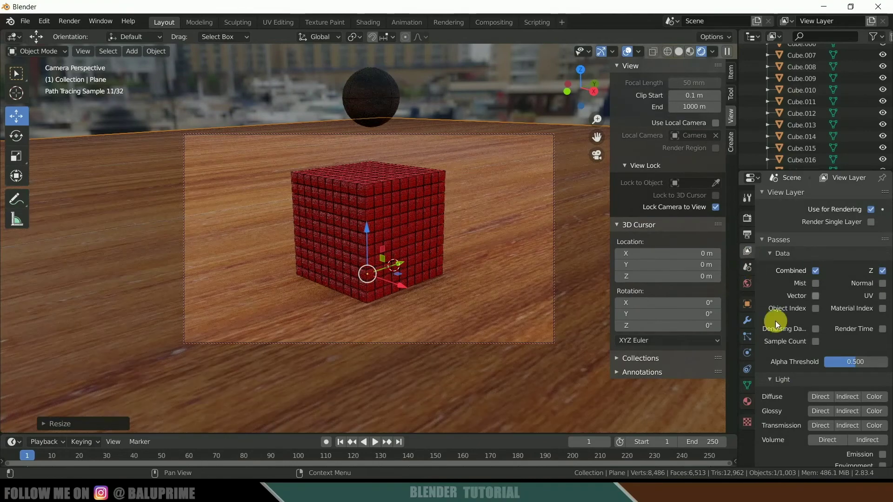
scroll(788, 382, "down", 8)
scroll(789, 382, "down", 5)
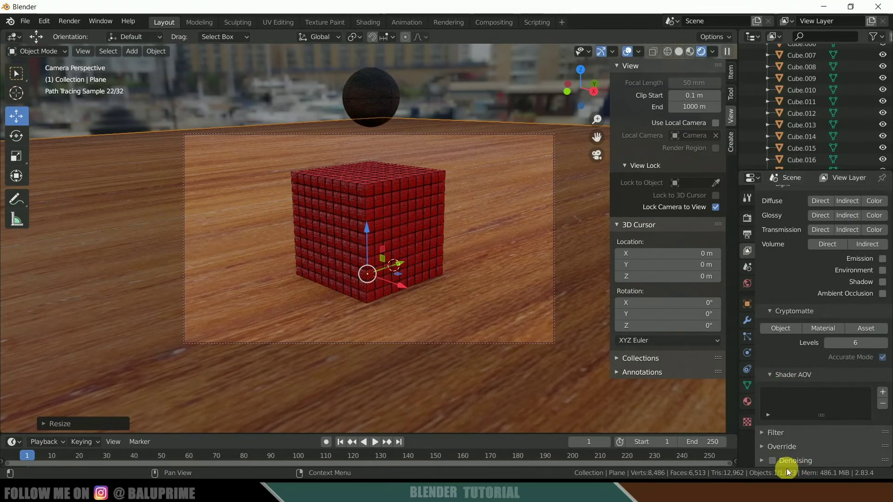
left_click(773, 462)
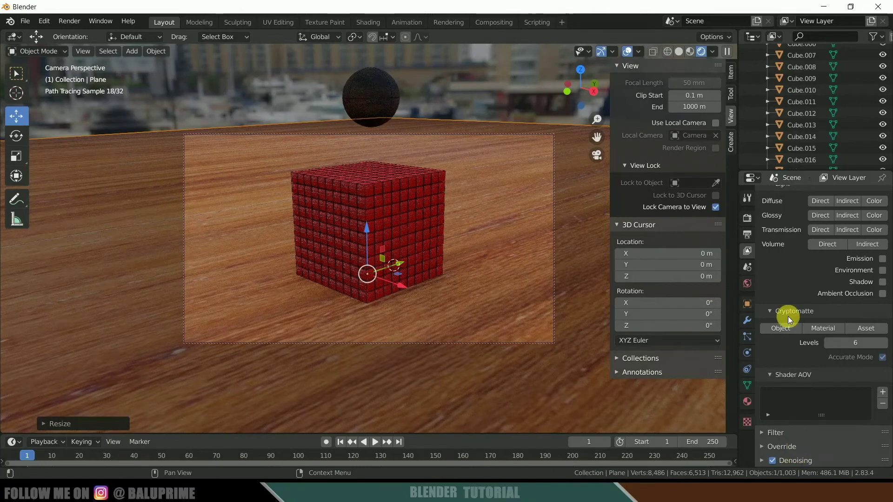
Step: Switch the render engine back to Eevee and enable Ambient Occlusion
scroll(773, 278, "up", 8)
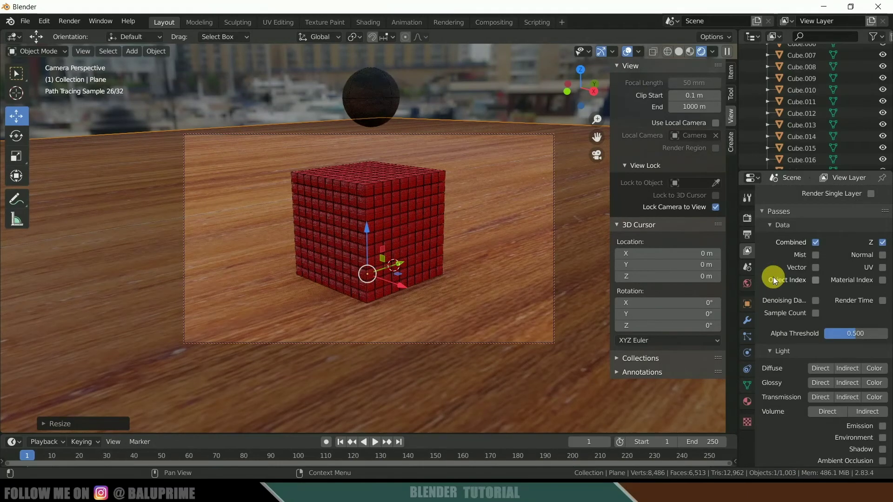
scroll(774, 277, "up", 2)
left_click(747, 217)
left_click(857, 196)
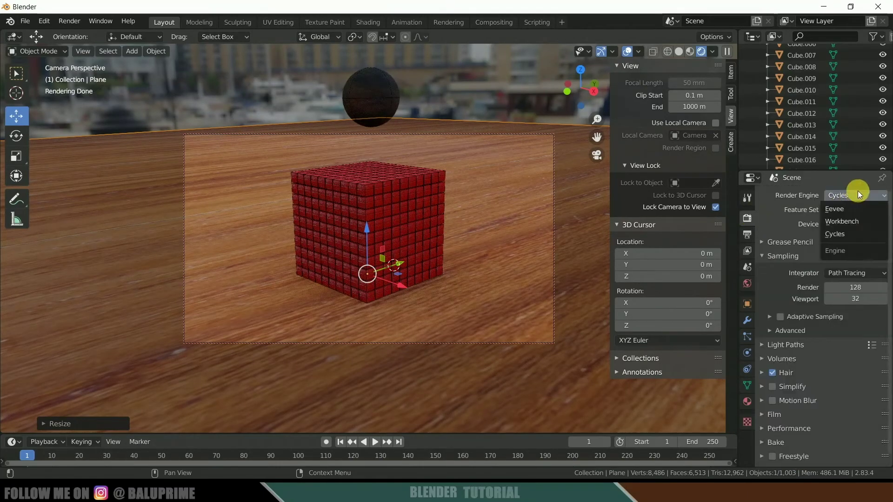
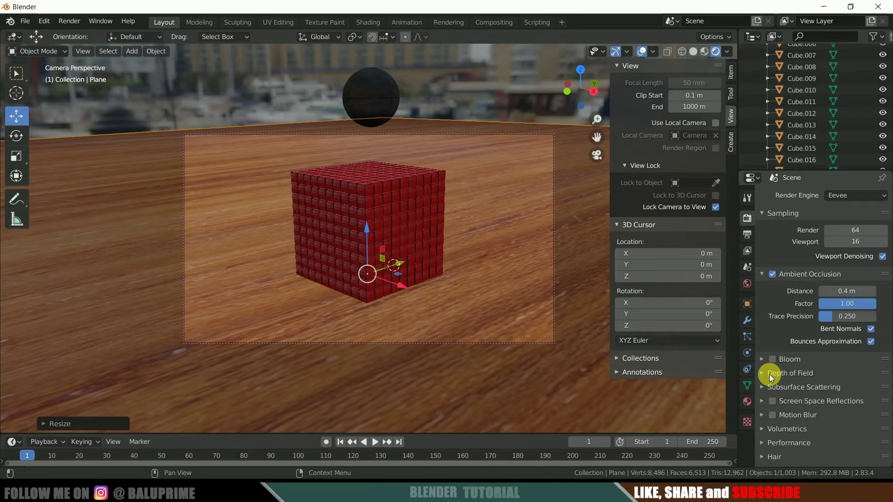
Step: Set the camera's focal length to 85 mm
scroll(816, 92, "up", 6)
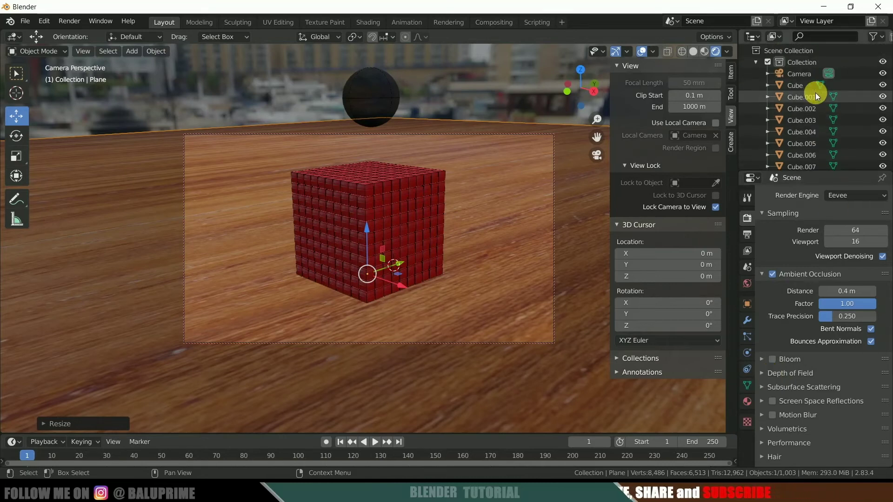
left_click(793, 74)
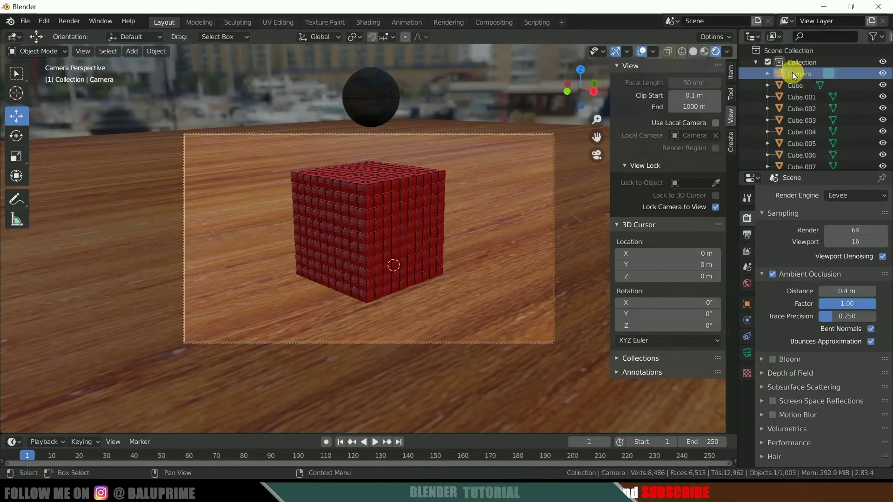
left_click(749, 353)
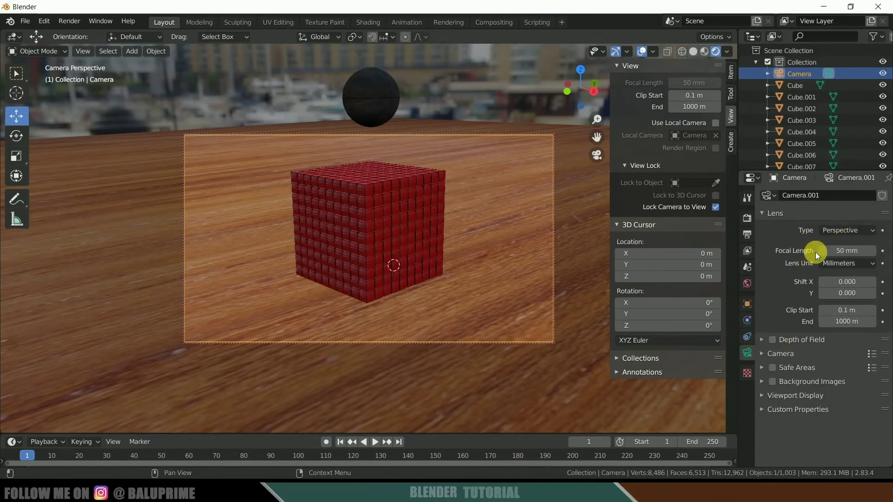
left_click(844, 251)
type("8")
type("5")
key("Return")
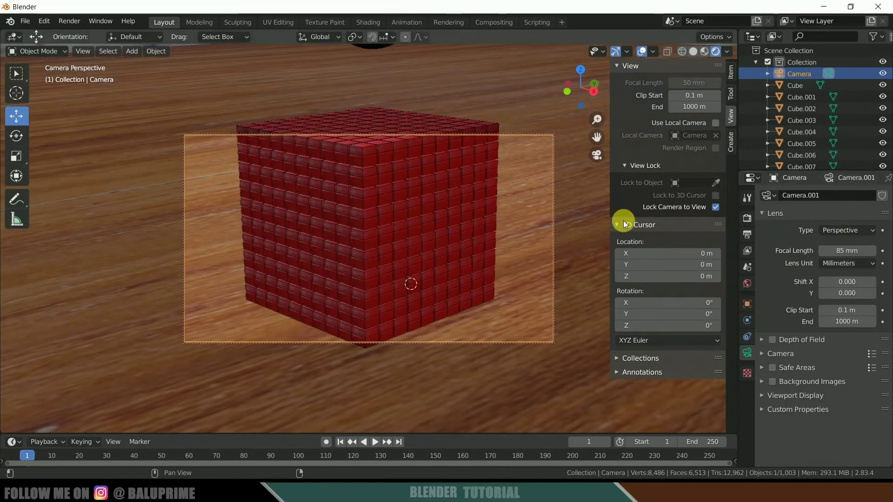
Step: Pull the locked camera back and reframe it so the whole cube block sits inside the camera frame
scroll(519, 243, "down", 2)
scroll(519, 242, "down", 1)
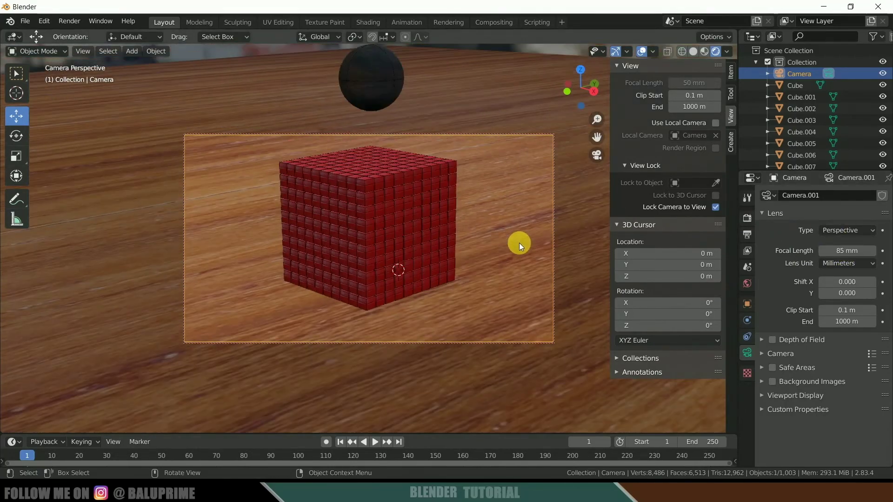
scroll(519, 243, "down", 1)
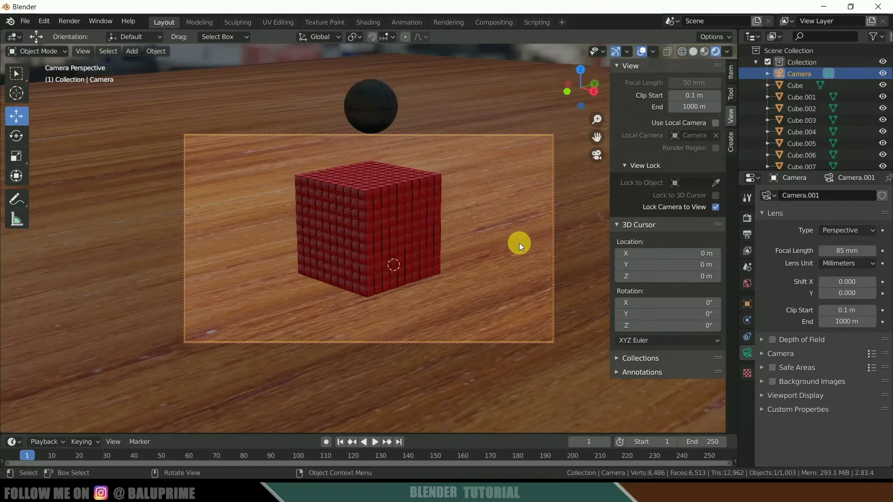
middle_click_drag(490, 227, 490, 262)
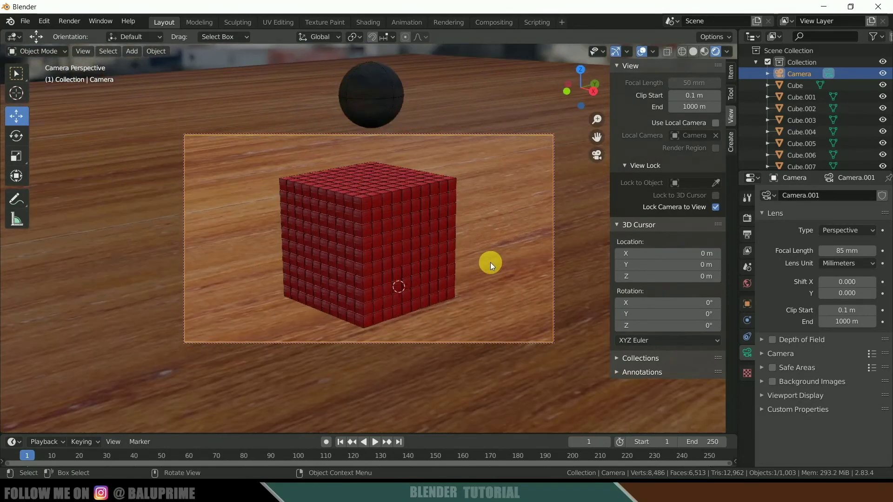
Step: Enable the camera's Depth of Field and set its focus object to a cube on the block's front vertical edge
left_click(760, 340)
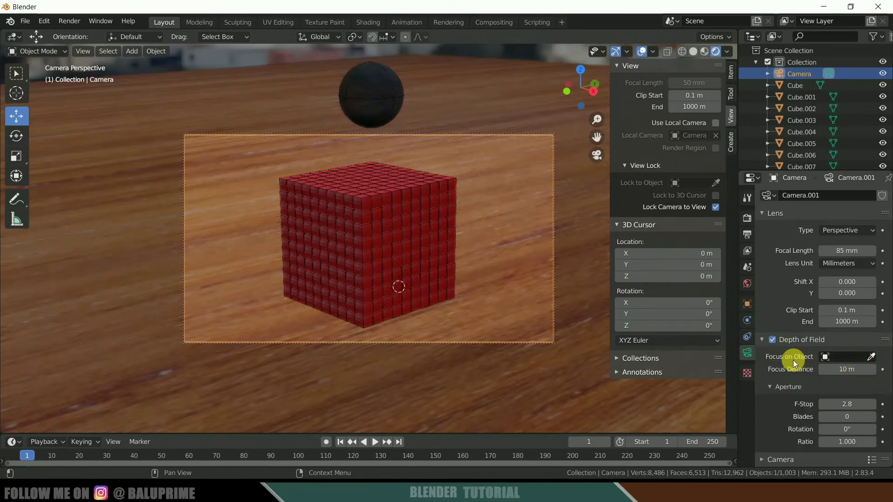
left_click(872, 357)
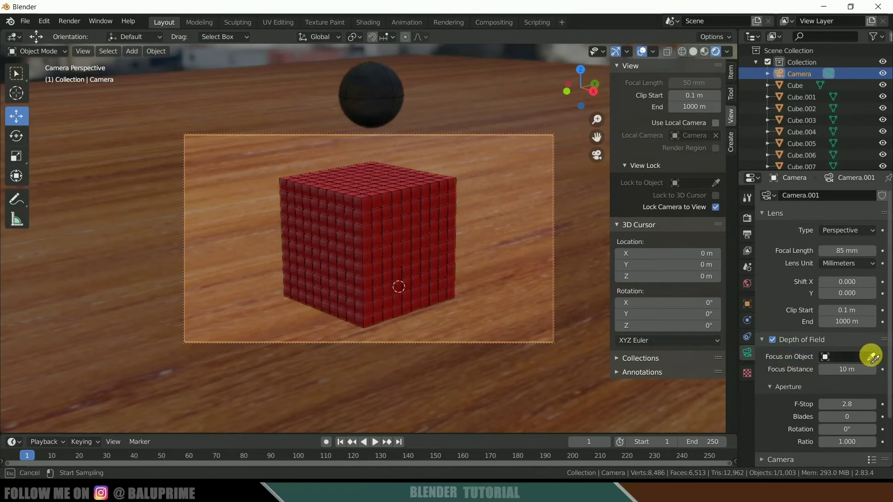
left_click(367, 204)
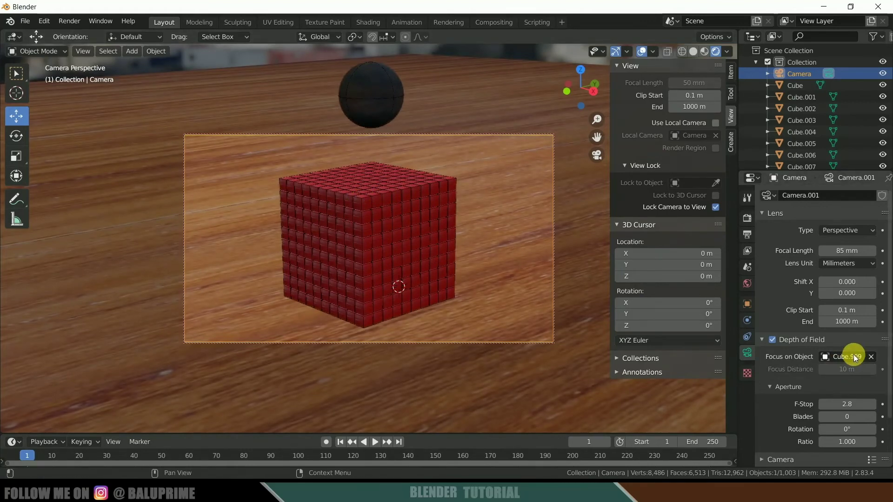
Step: Try camera F-Stop values of 0.5 and 0.1, comparing the blur in Material Preview and Rendered shading
left_click(846, 404)
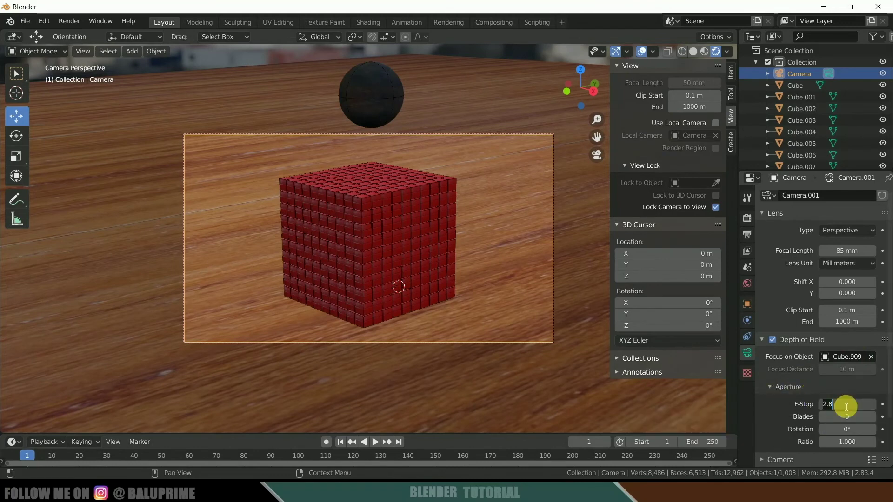
type(".5")
key("Return")
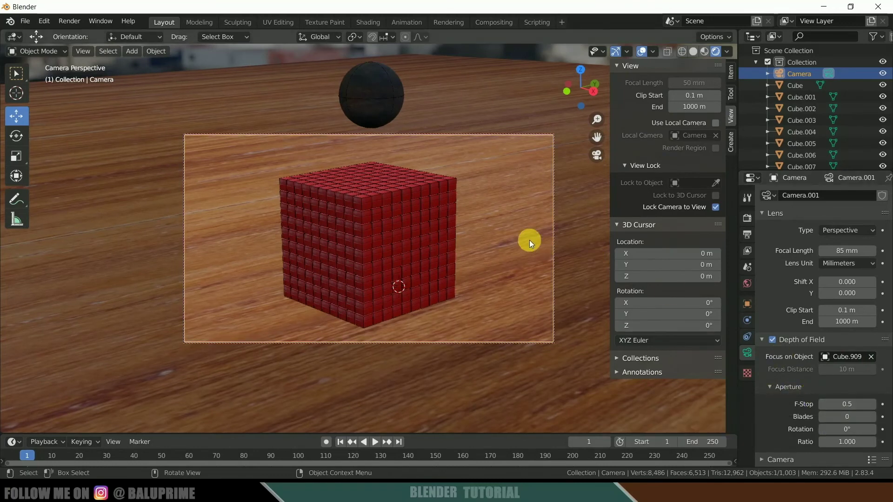
left_click(704, 51)
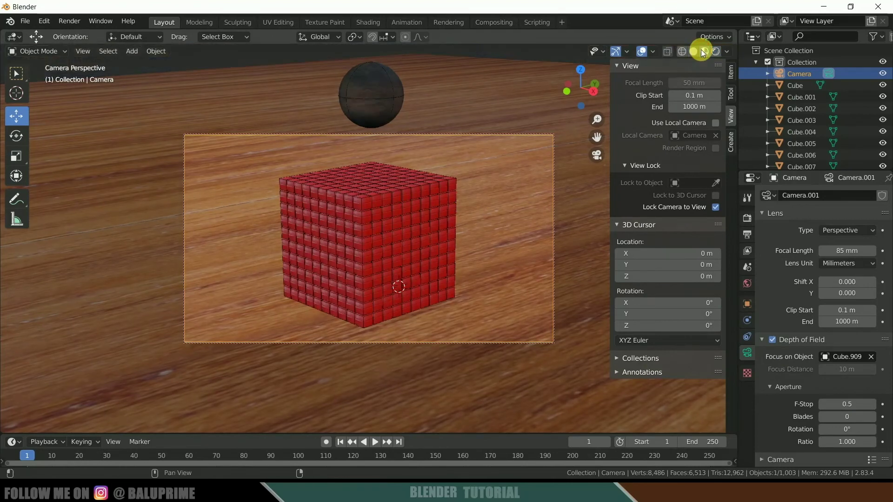
left_click(848, 405)
key("Return")
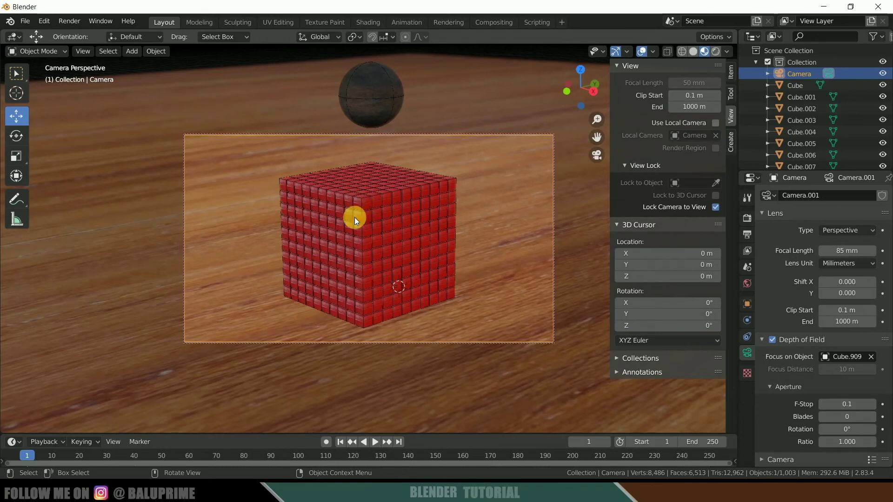
left_click(715, 52)
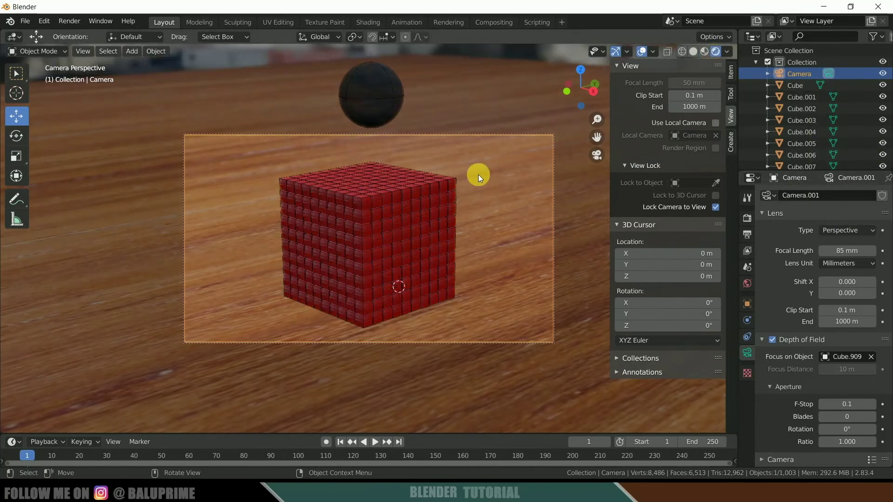
Step: Set the camera's depth-of-field F-Stop to 0.05
left_click(856, 407)
type(".05")
key("Return")
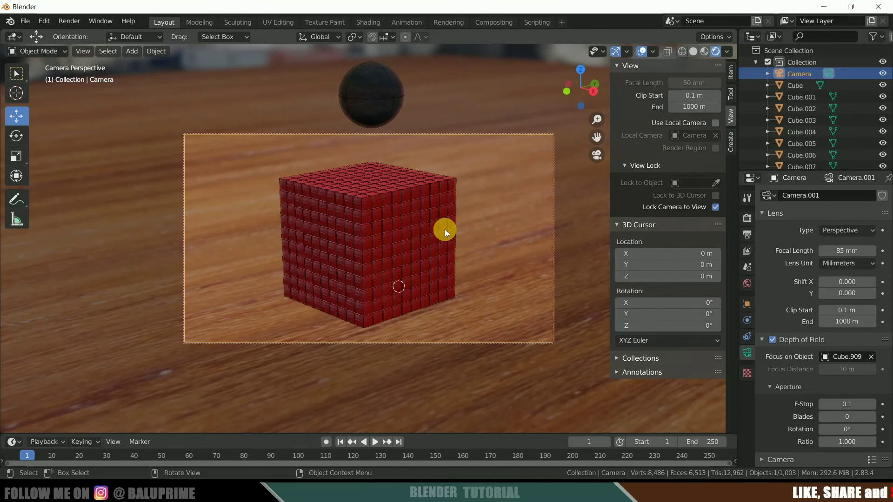
Step: Choose 24 fps as the scene's output frame rate
left_click(749, 233)
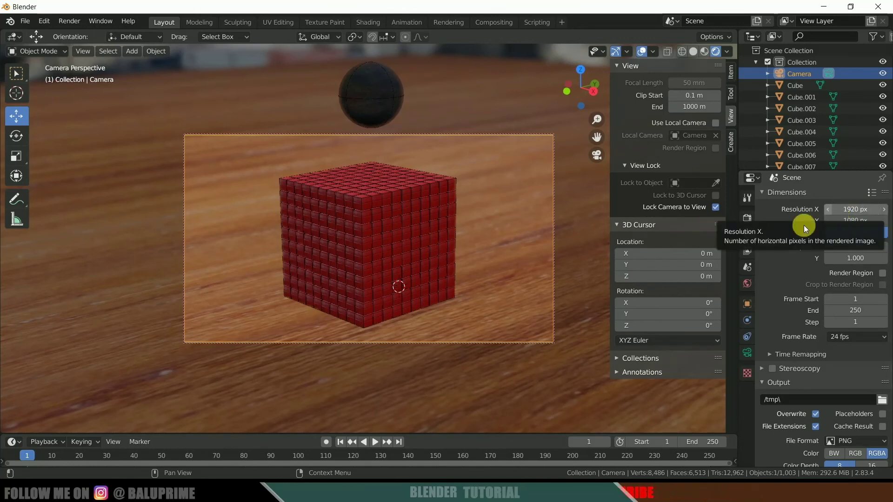
scroll(791, 286, "down", 1)
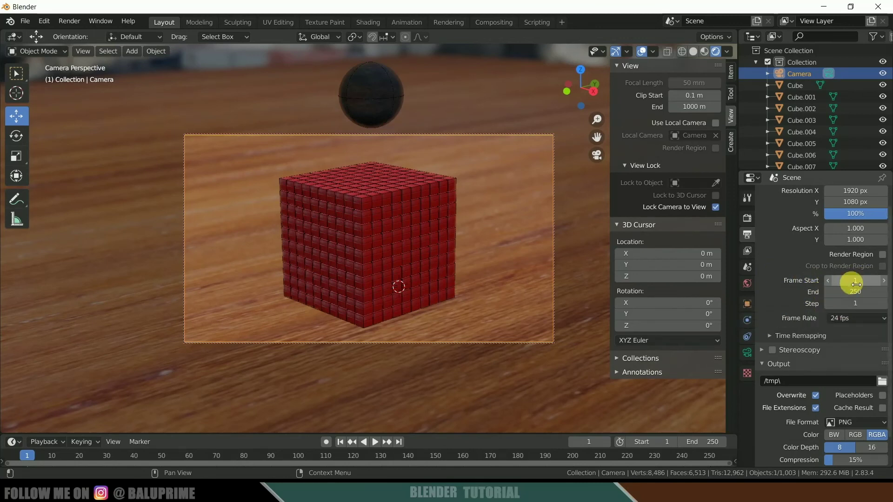
left_click(858, 318)
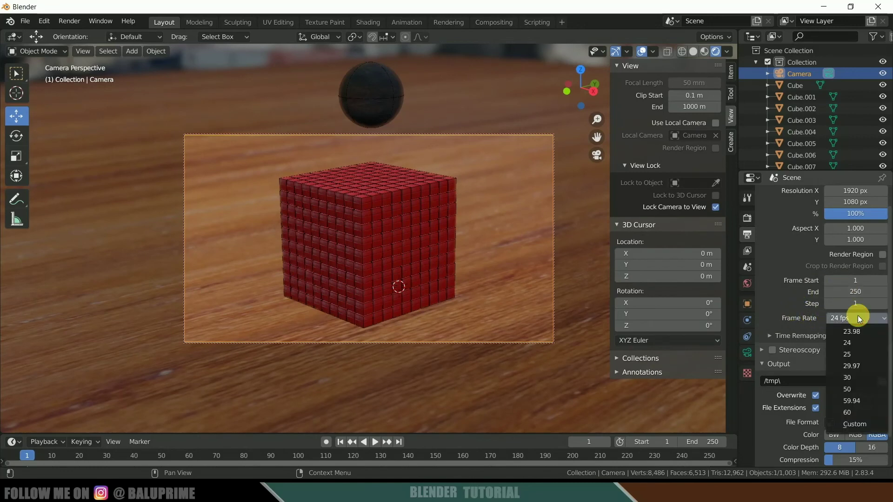
left_click(856, 342)
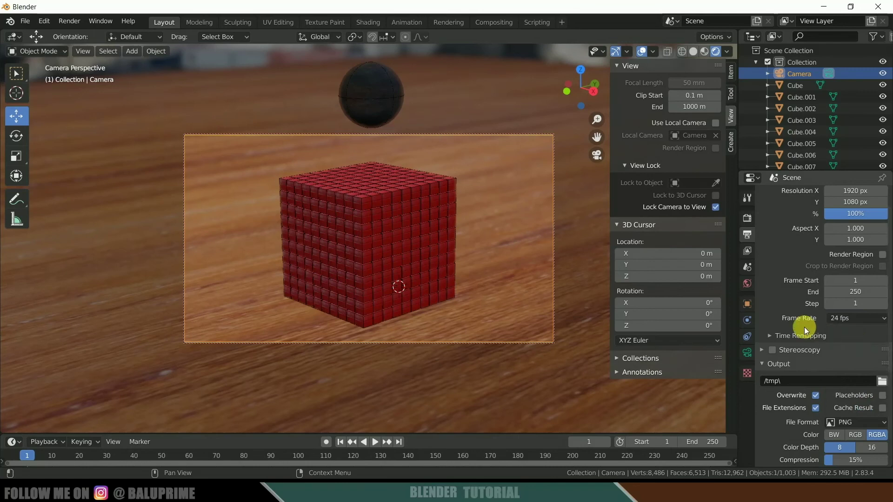
Step: Set the render output path to D:\youtube\rigid body\0 with Overwrite off and PNG as the file format
scroll(791, 304, "down", 1)
scroll(790, 321, "down", 1)
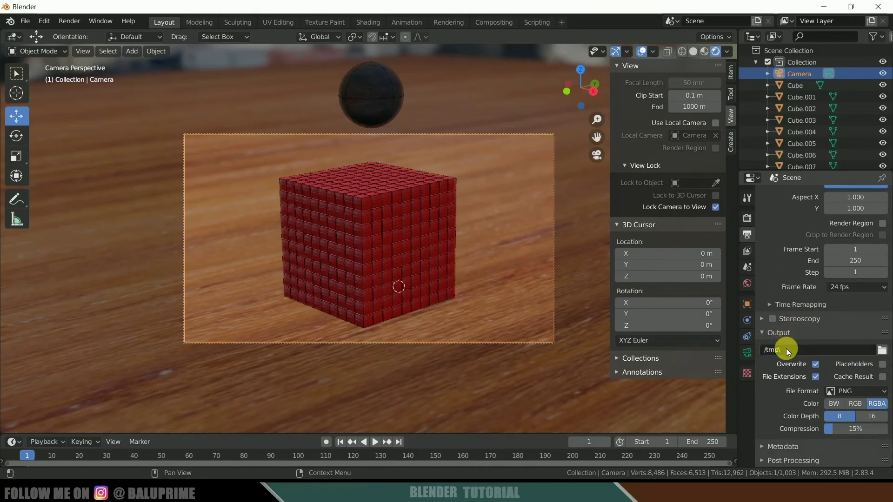
type("D:\\youtube\\rigid body\\0")
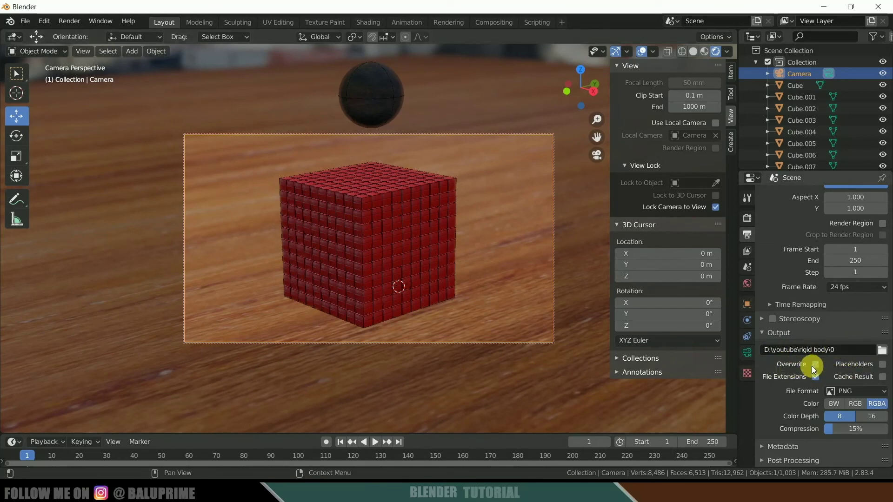
left_click(847, 392)
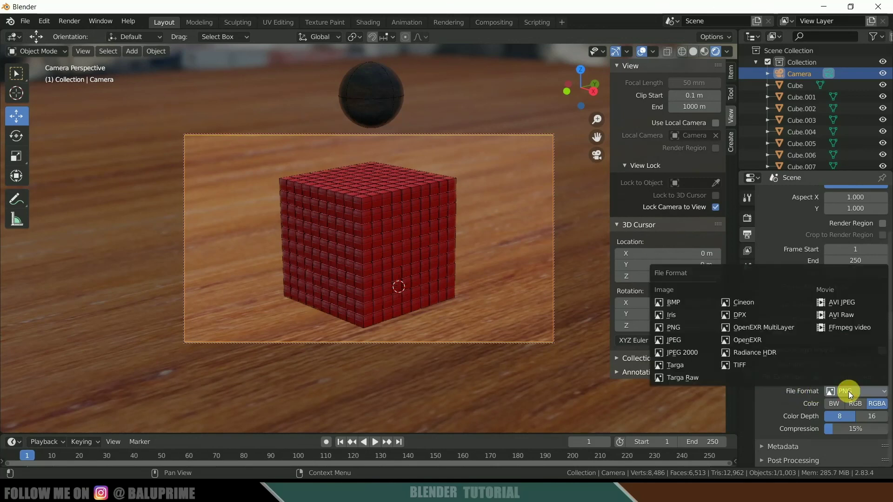
left_click(680, 328)
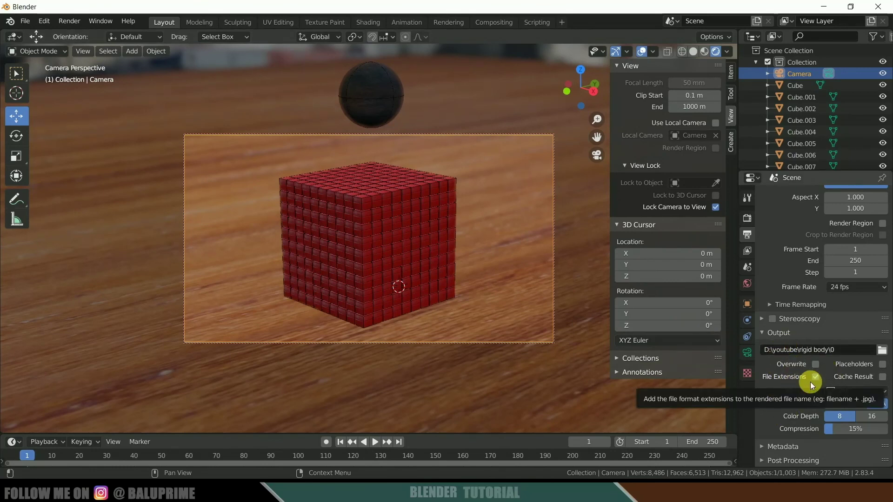
Step: Start rendering the full animation
left_click(71, 21)
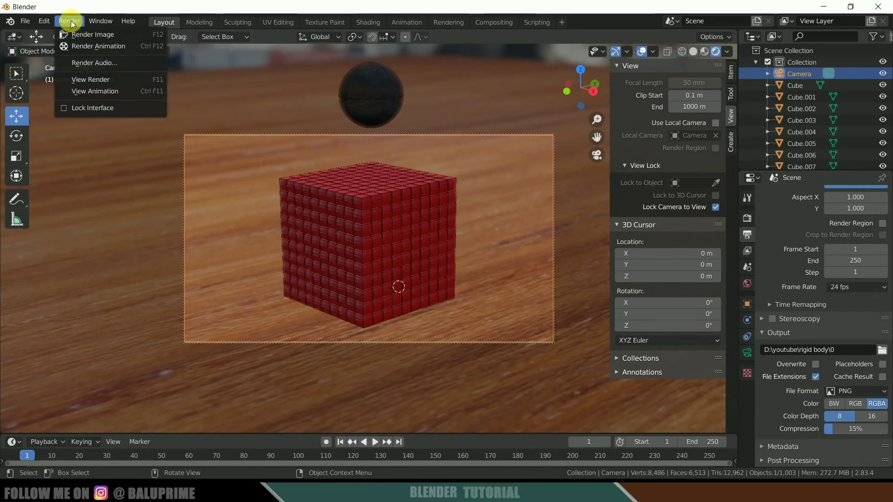
left_click(91, 46)
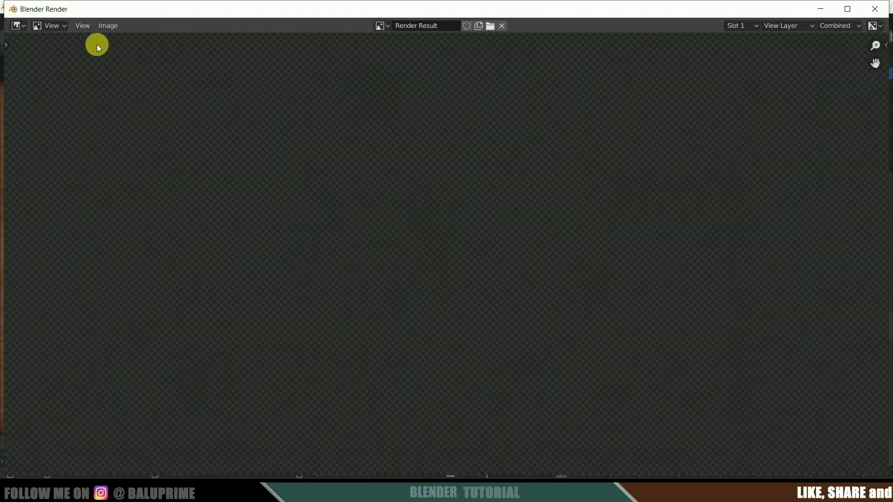